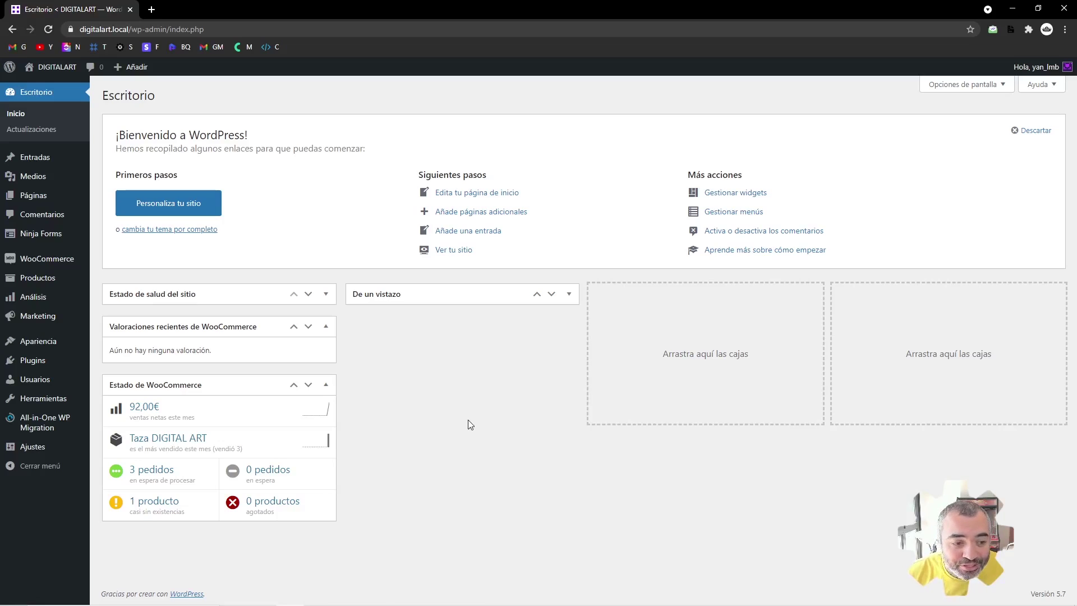
Open the WooCommerce analytics overview and review its performance figures and charts
mouse_move(47, 310)
click(115, 301)
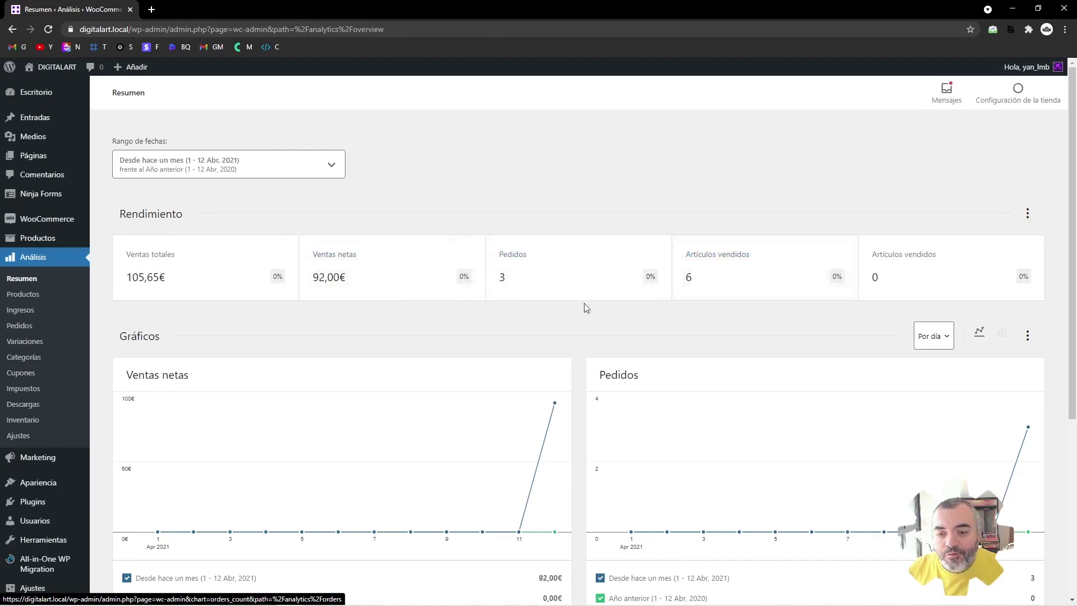
scroll(370, 317, down, 3)
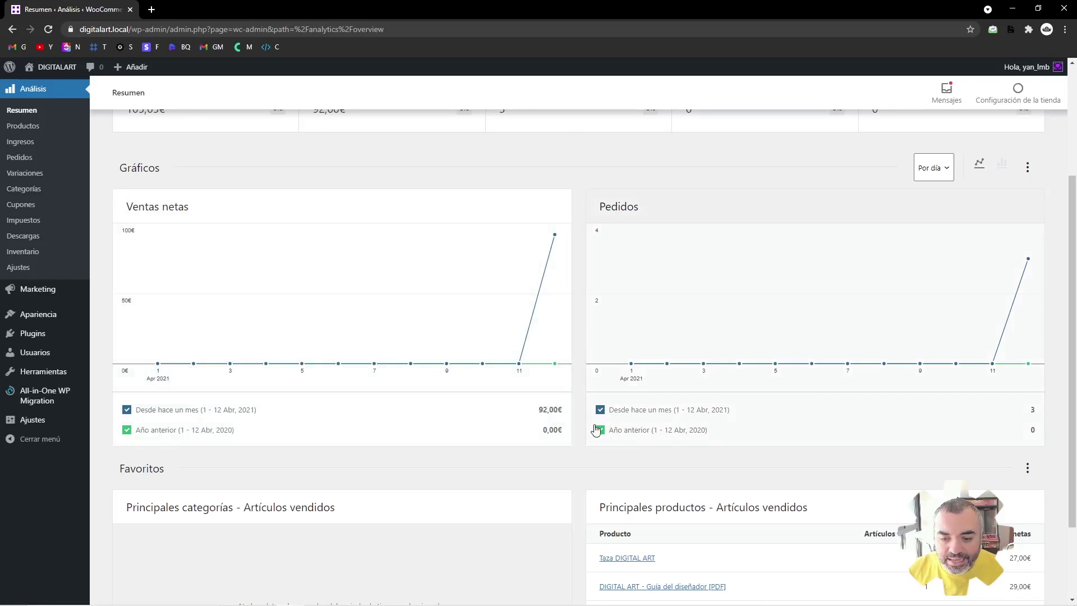
scroll(593, 428, up, 3)
Set the overview's date range to Último mes, compared with Periodo anterior, and update the report
click(254, 171)
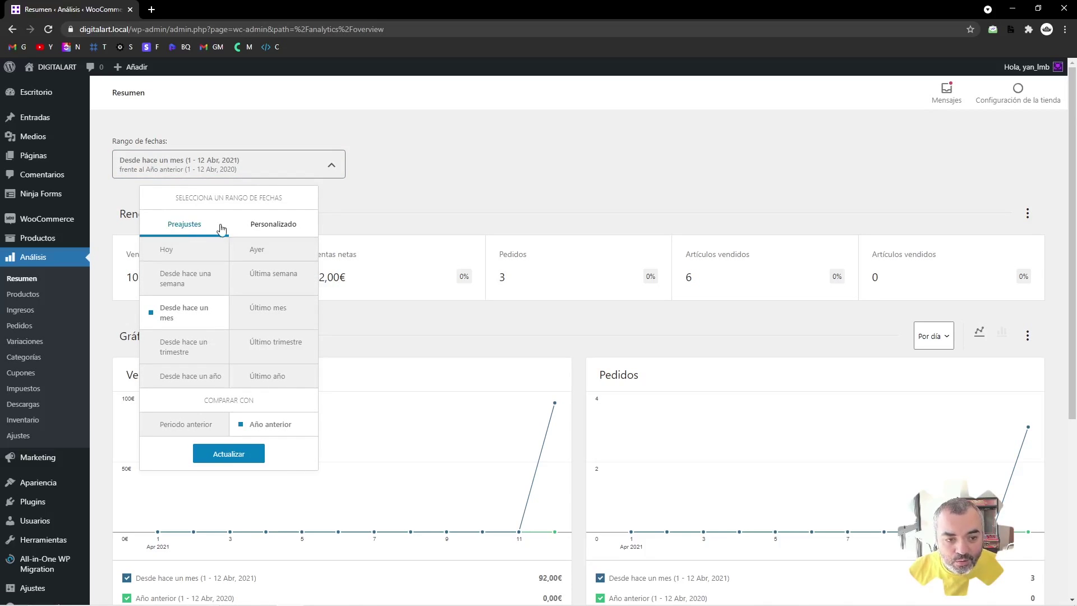
click(336, 167)
click(336, 168)
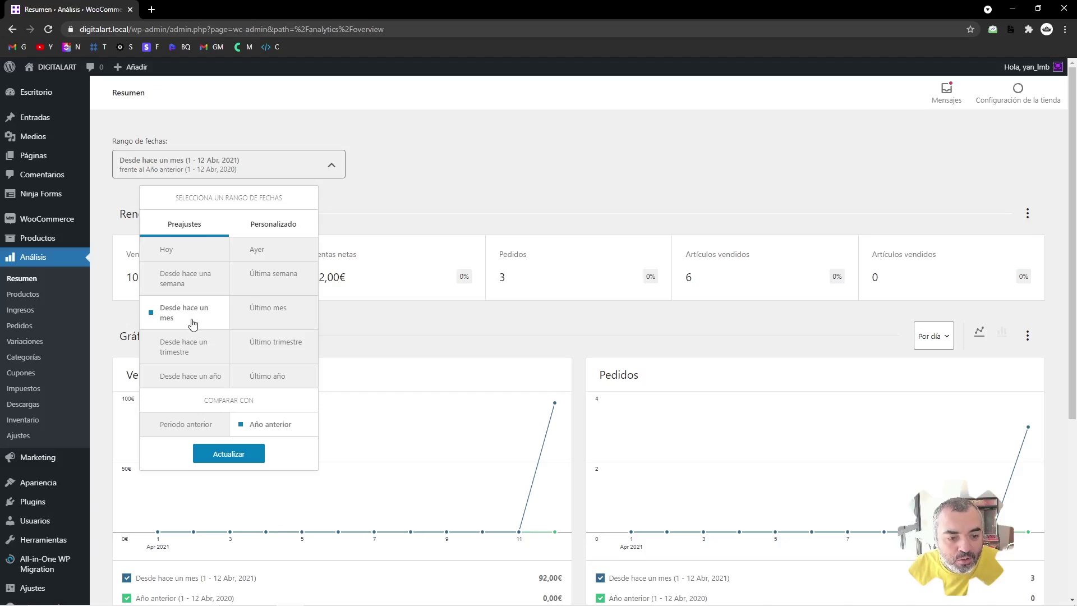
click(255, 313)
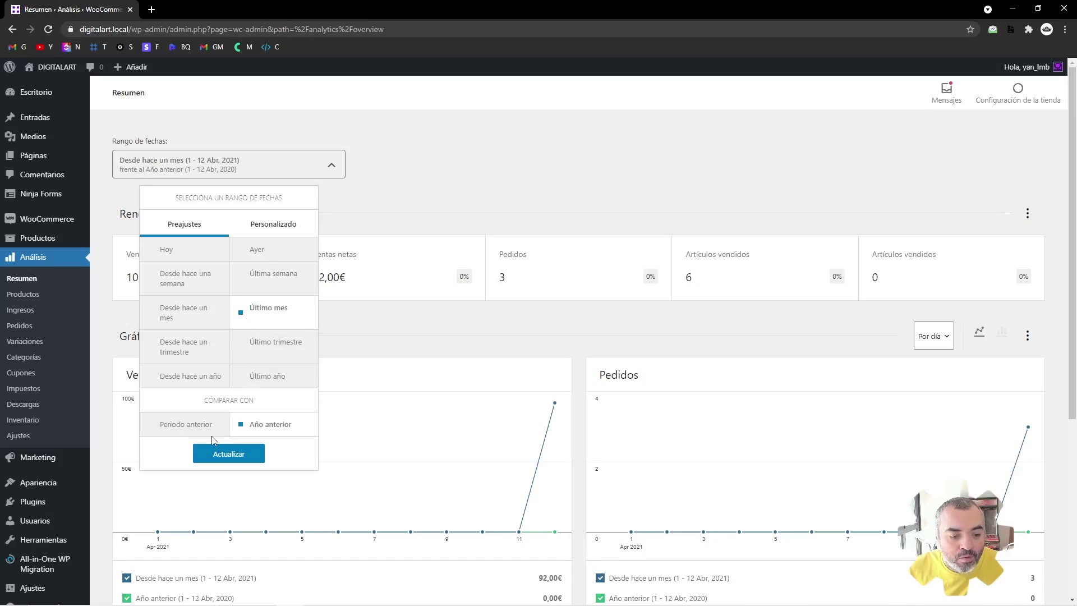
click(190, 427)
click(275, 424)
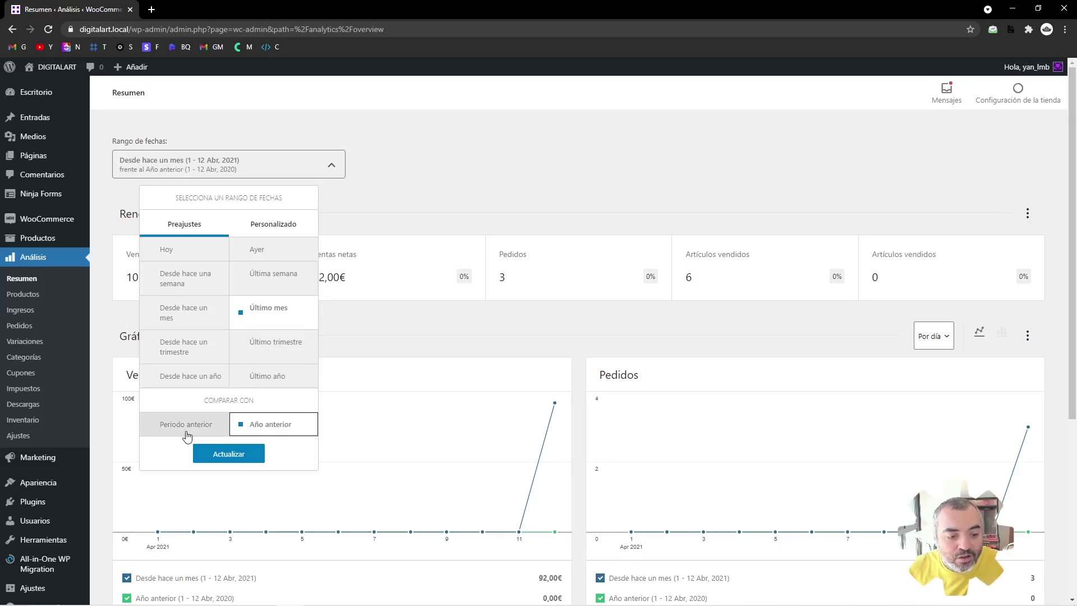
click(187, 432)
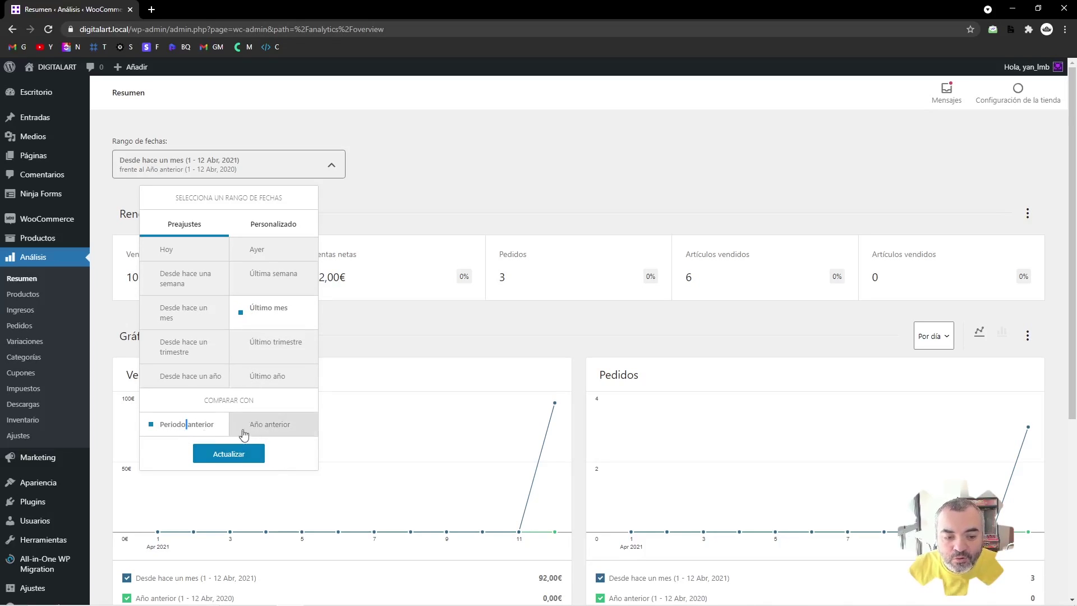
click(228, 456)
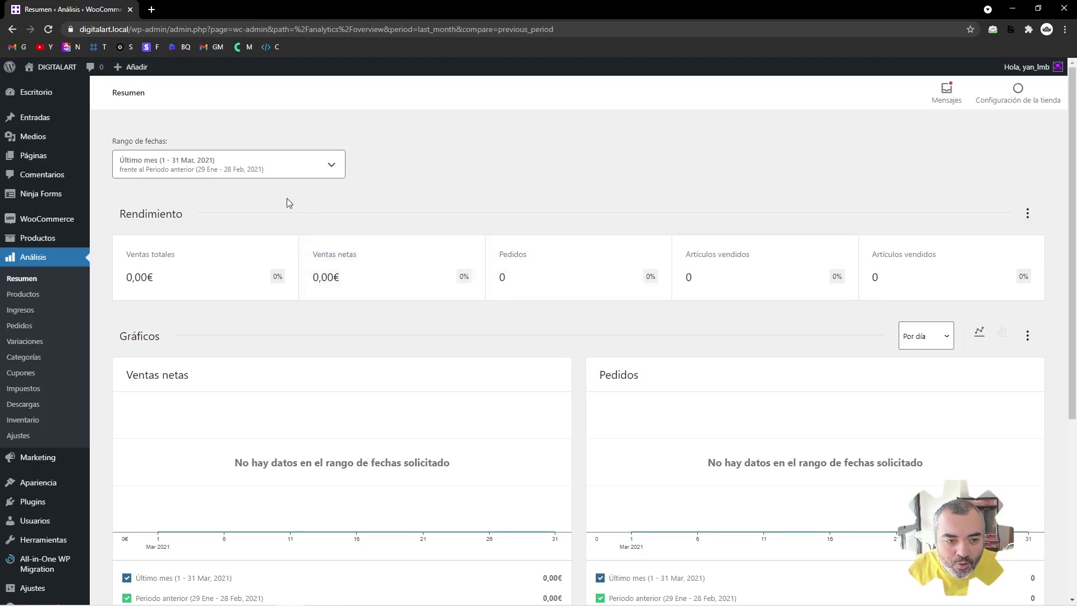
Apply a custom date range from 01/04/2021 to 12/04/2021 to the overview
click(269, 177)
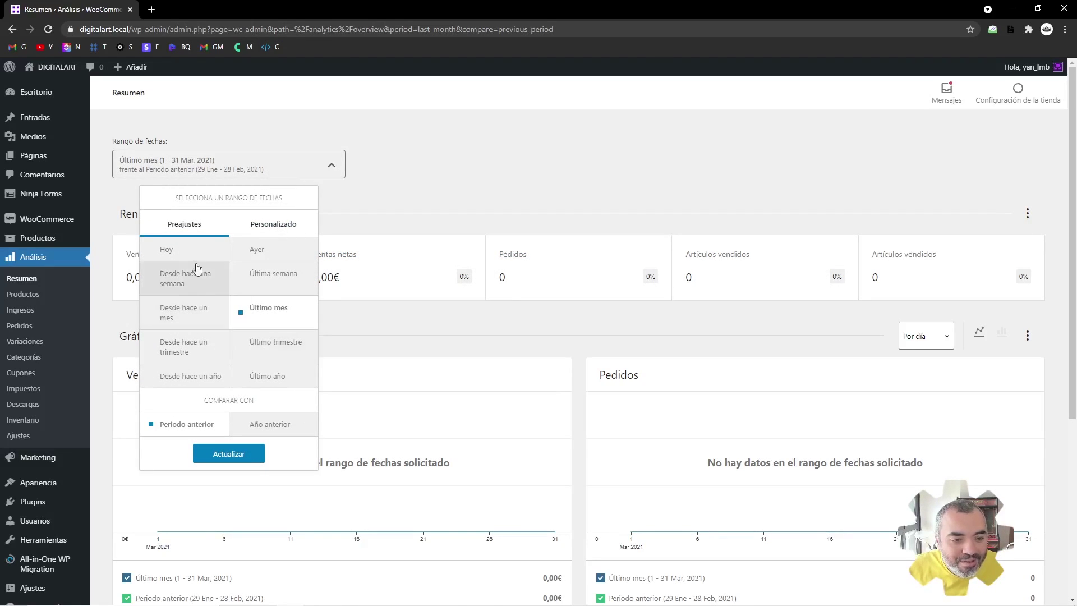
click(274, 232)
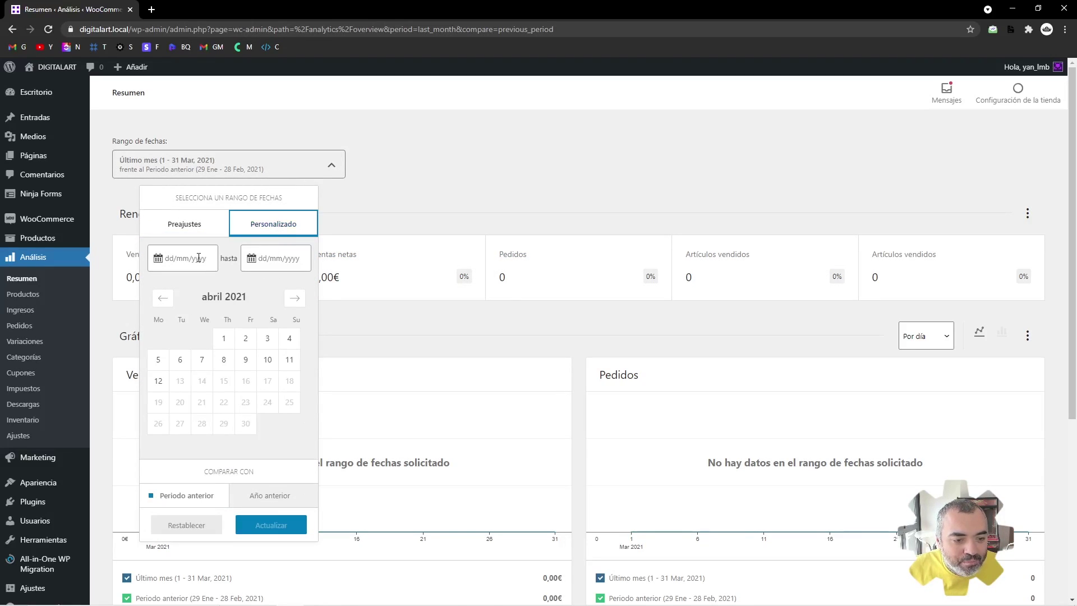
click(227, 340)
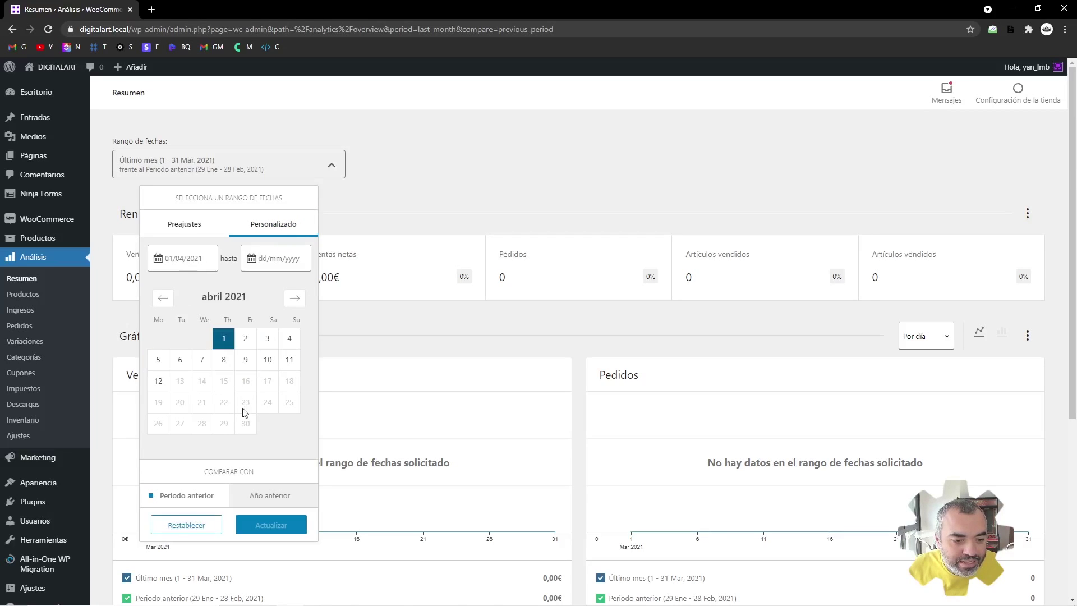
click(162, 380)
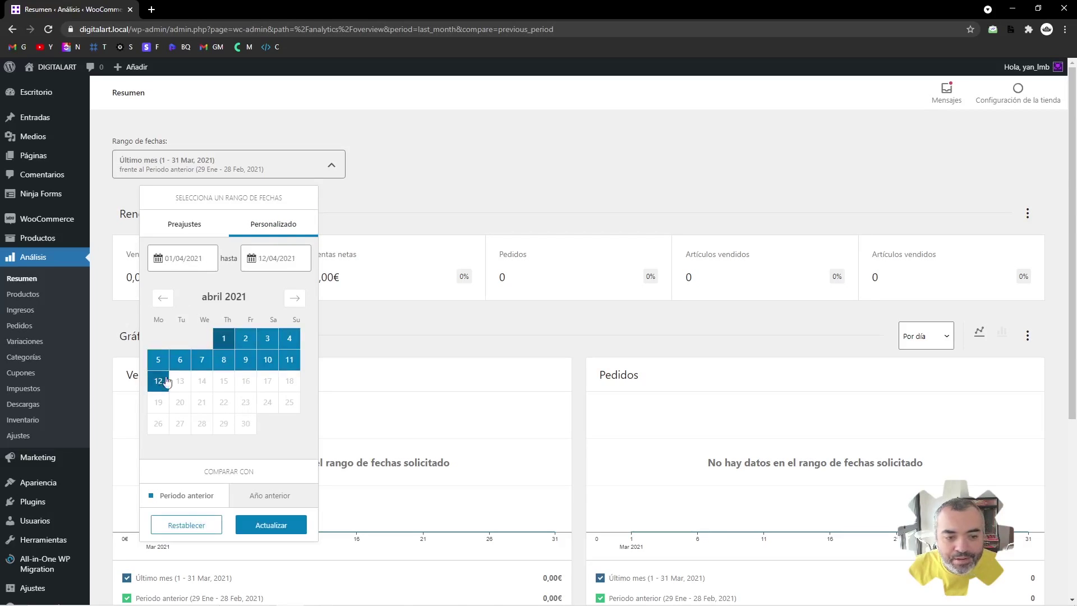
click(260, 527)
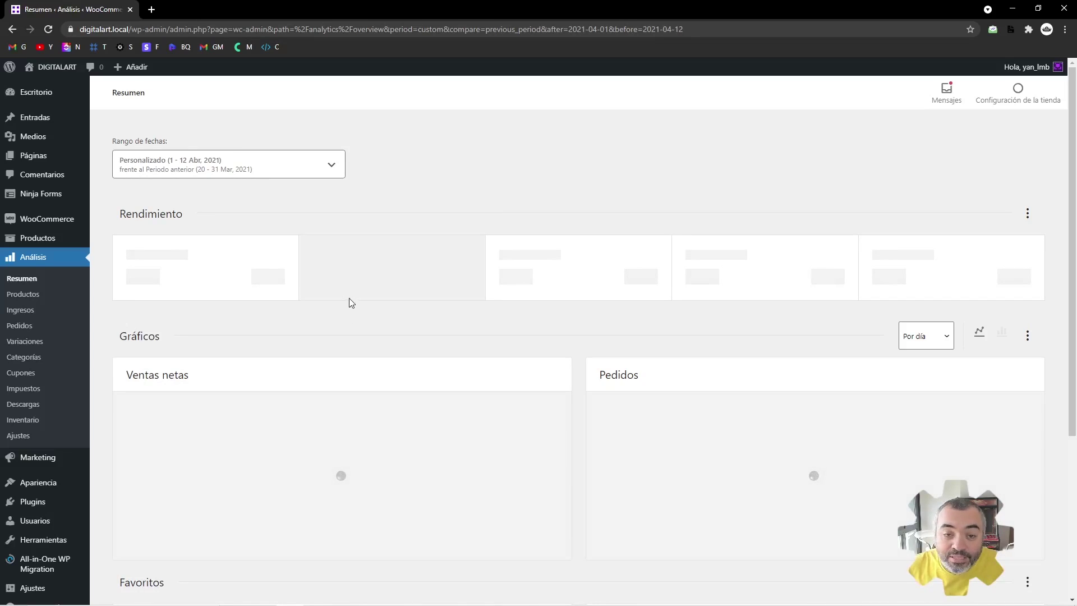
Group the overview charts by week (Por semana) and display them as bar charts
scroll(504, 303, down, 2)
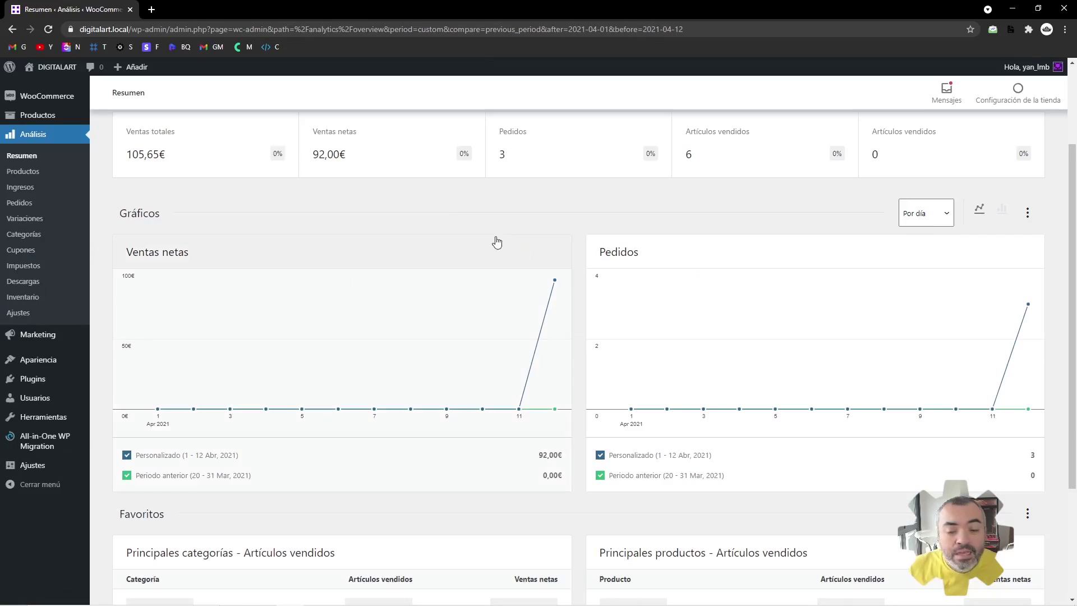
scroll(569, 387, up, 2)
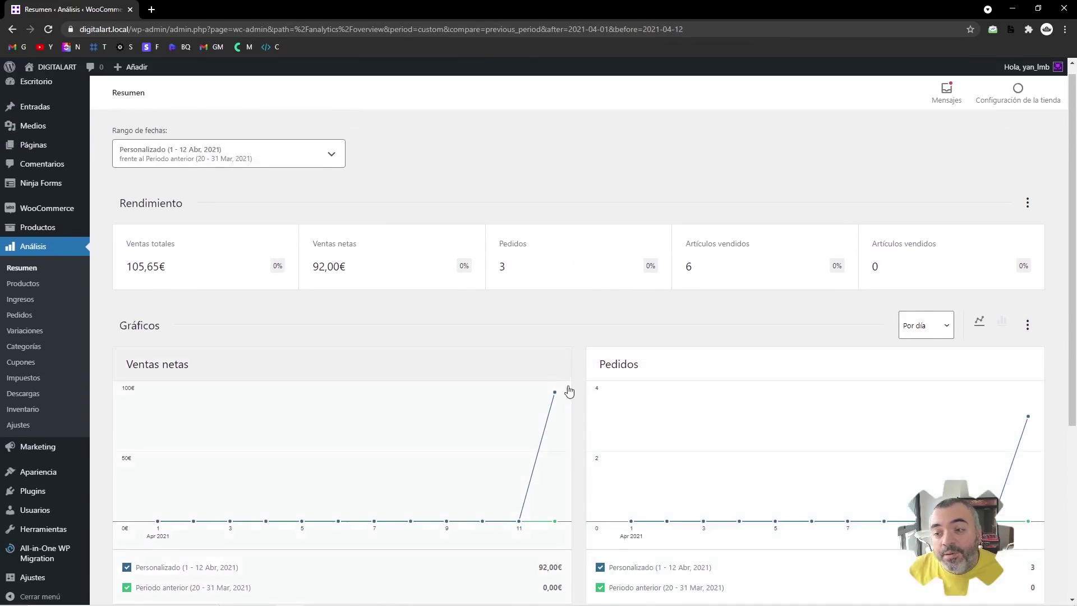
click(915, 324)
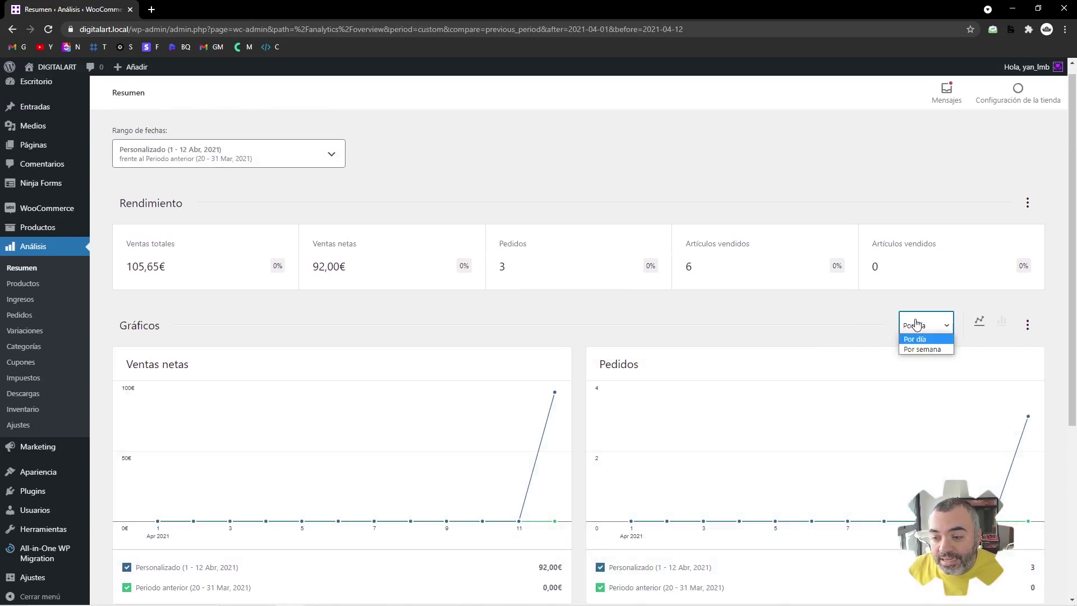
click(915, 348)
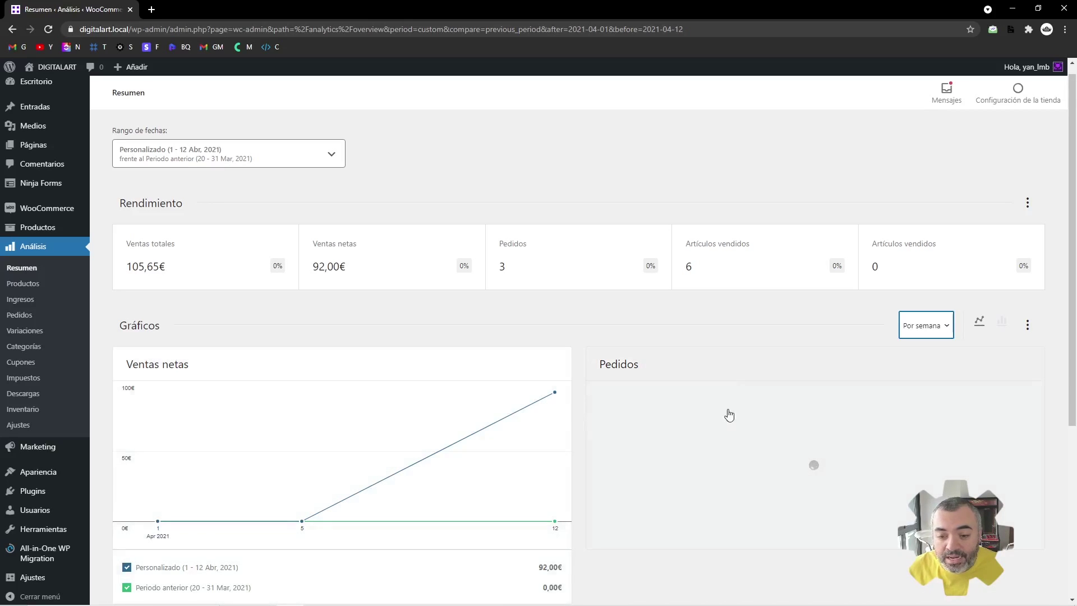
click(1002, 325)
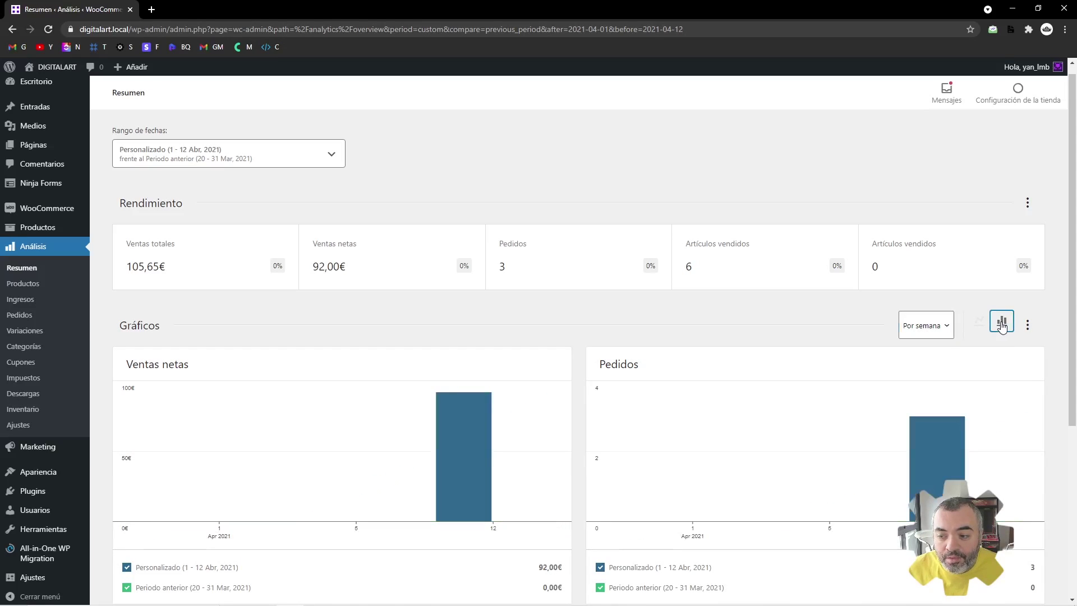
click(979, 322)
click(1001, 321)
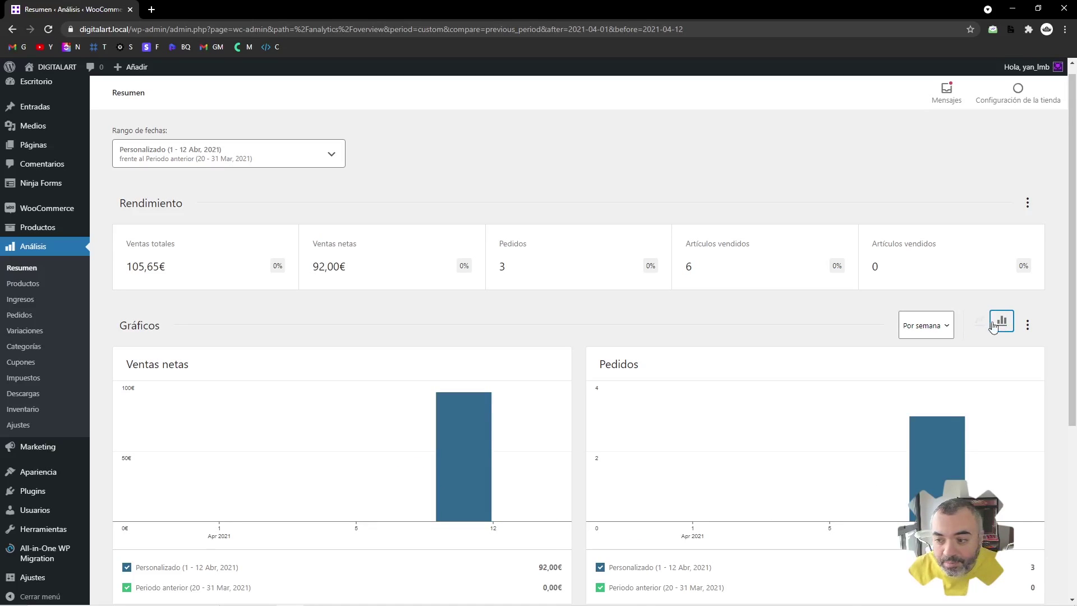
Add the Descargas chart to the overview's Gráficos section
scroll(456, 360, down, 5)
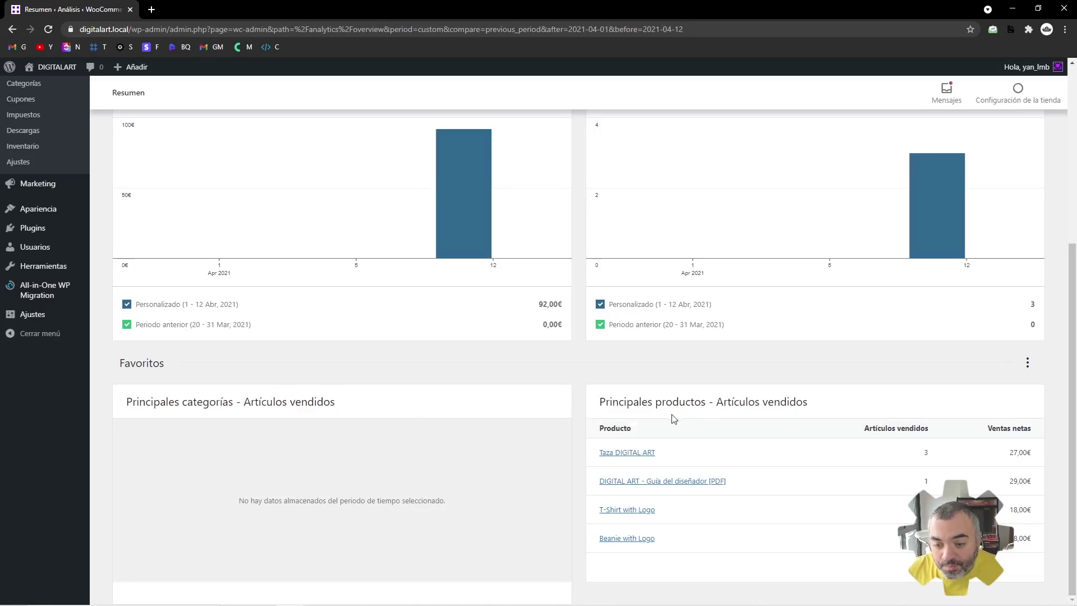
scroll(752, 435, up, 3)
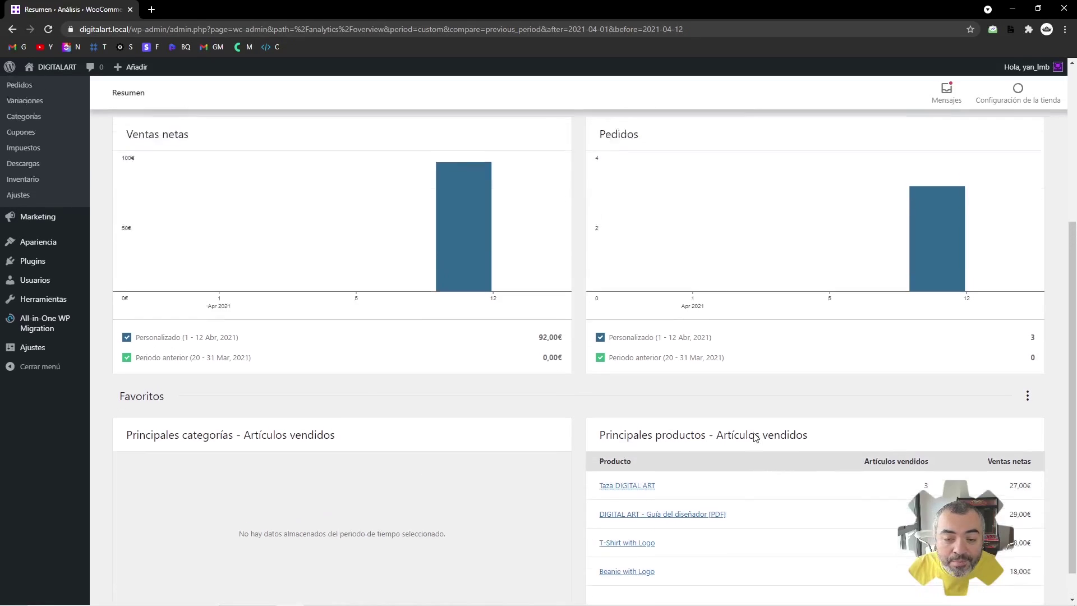
mouse_move(926, 348)
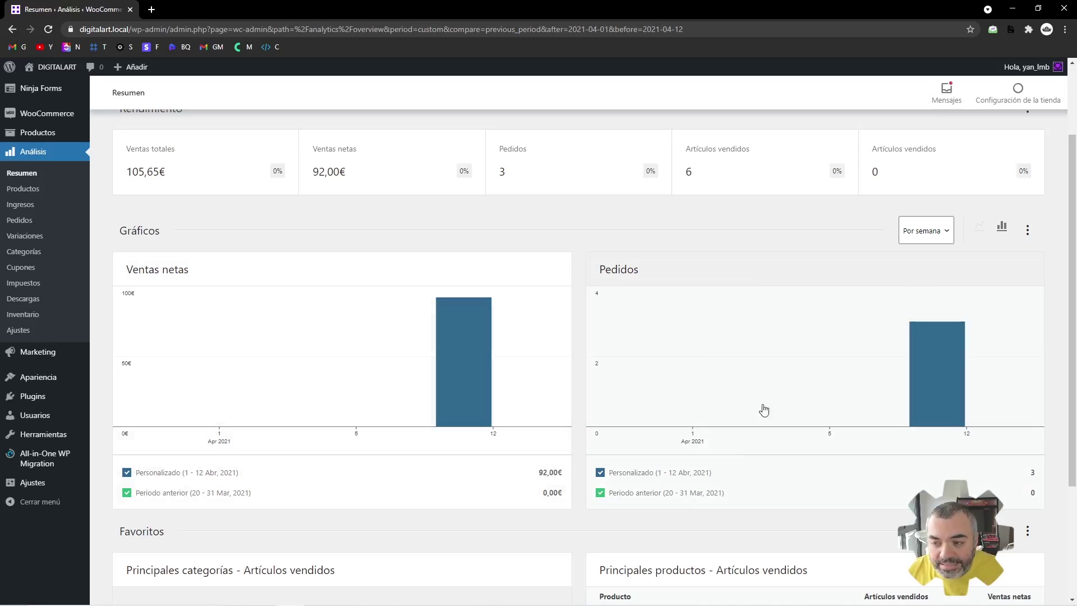
click(1027, 231)
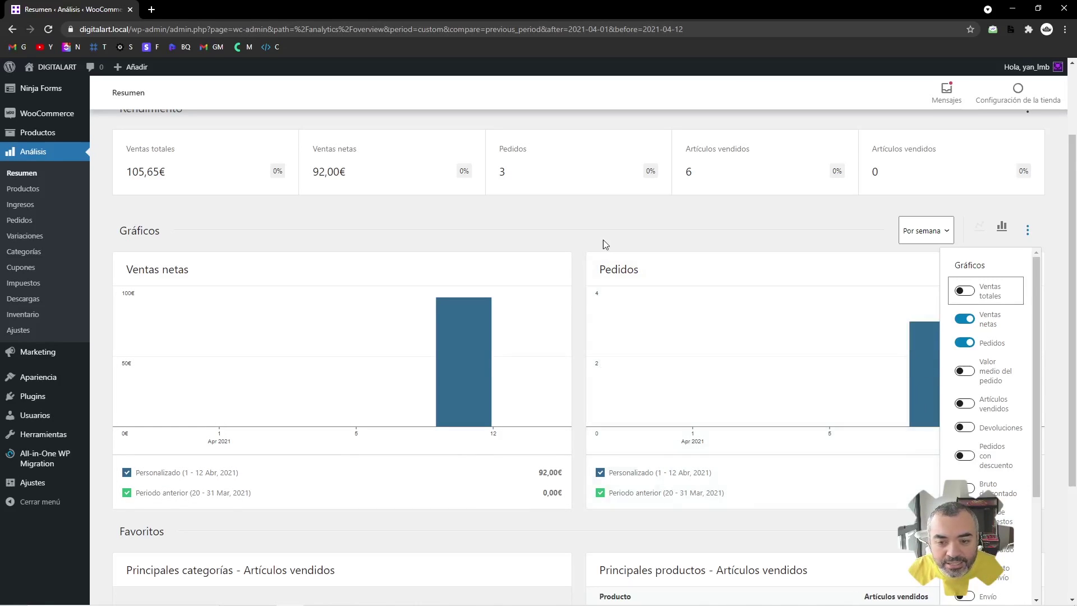
scroll(962, 430, down, 1)
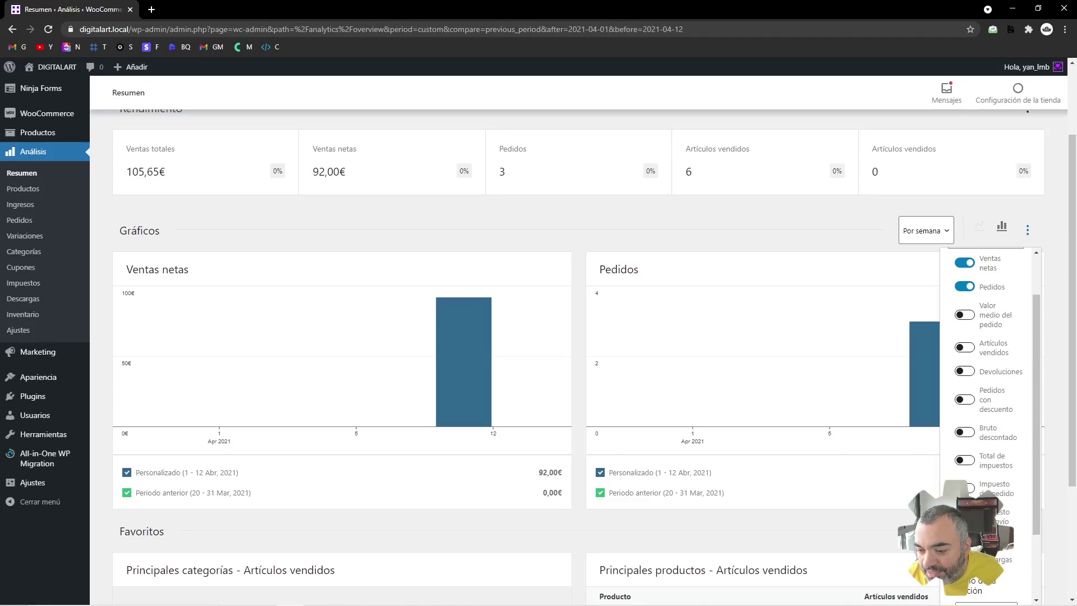
click(986, 559)
scroll(629, 387, down, 4)
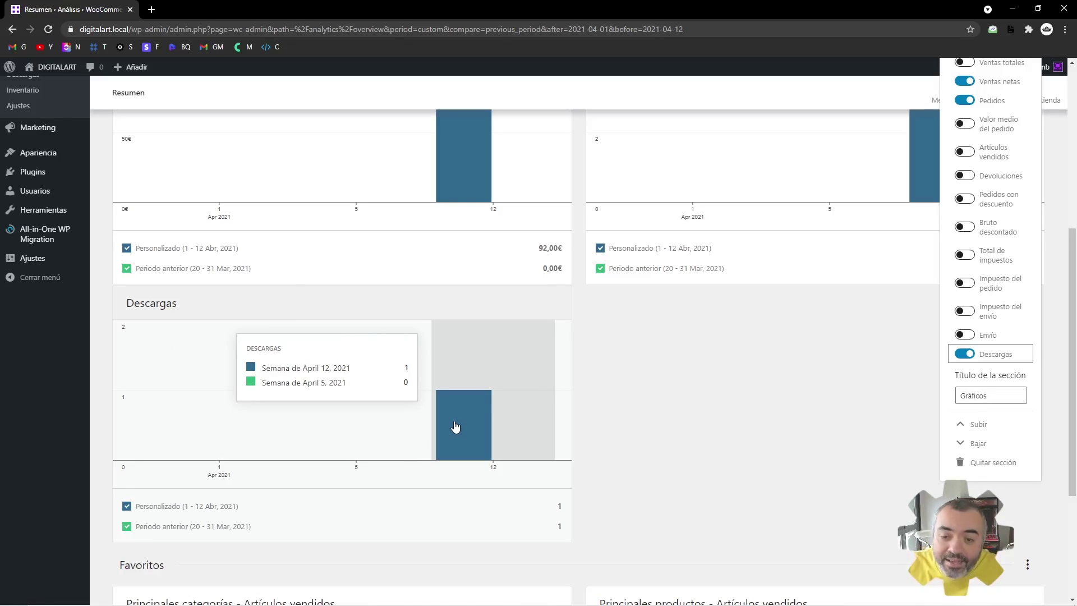
Review the expanded charts and the Gráficos section options, including its title setting, and close the options
scroll(455, 427, up, 6)
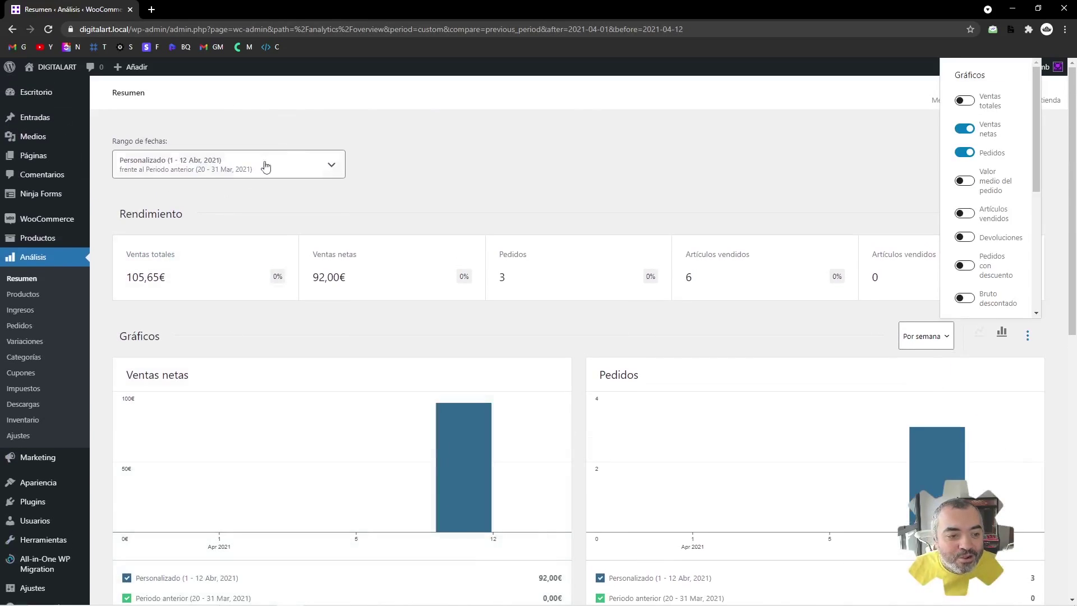
scroll(535, 375, down, 7)
scroll(409, 344, up, 6)
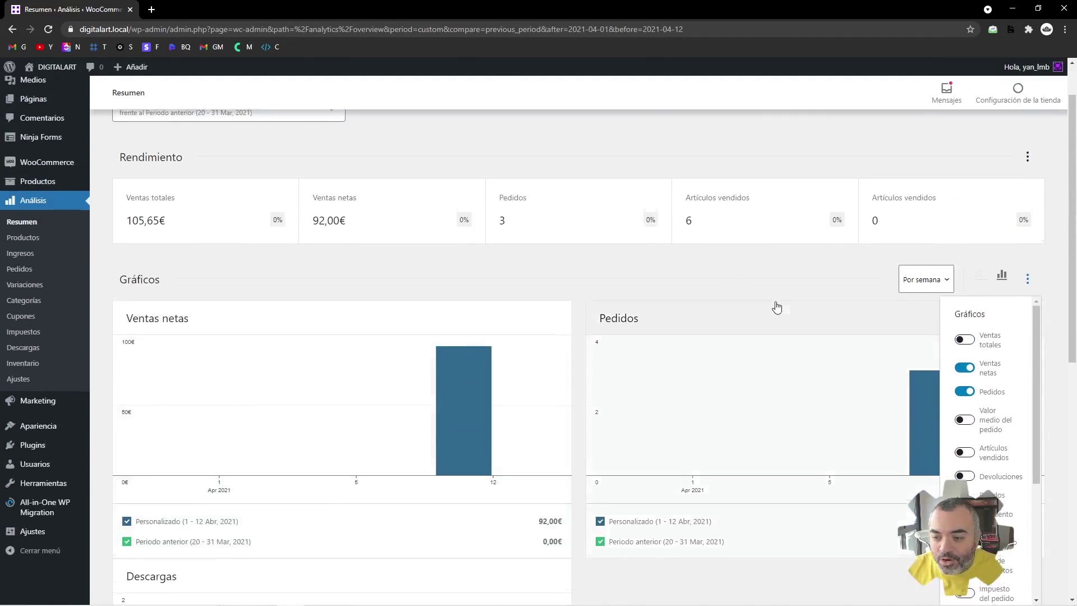
scroll(776, 305, down, 4)
scroll(972, 342, down, 4)
scroll(973, 331, up, 3)
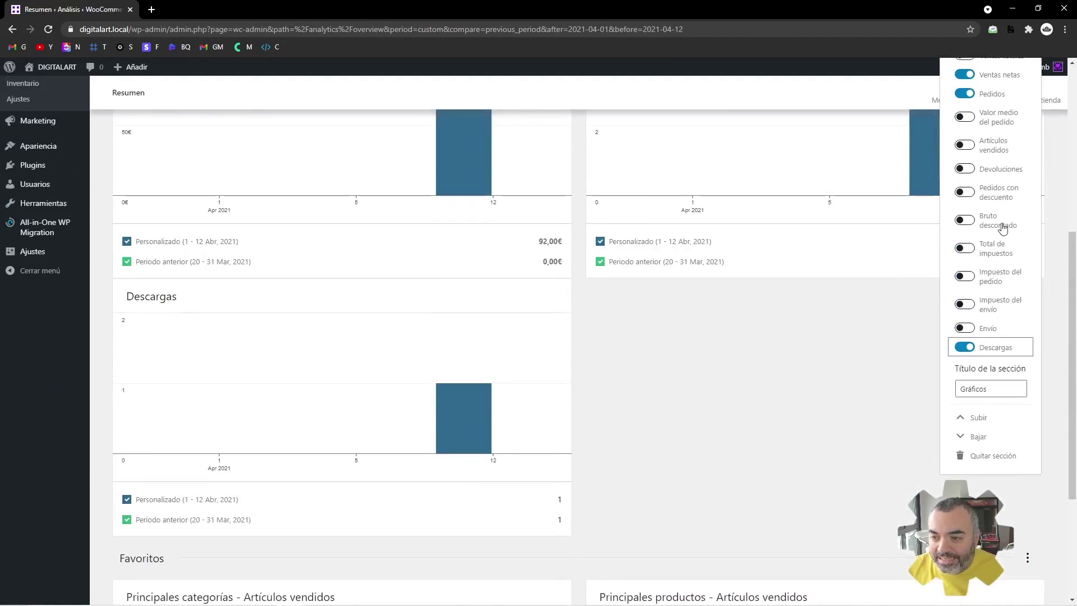
double_click(984, 387)
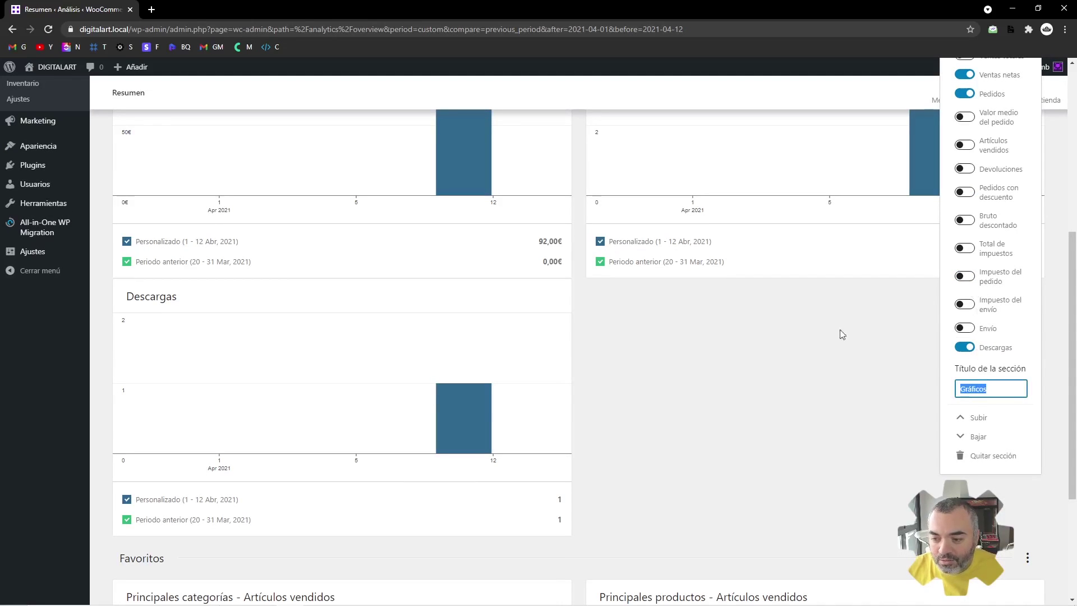
click(661, 368)
scroll(661, 368, up, 6)
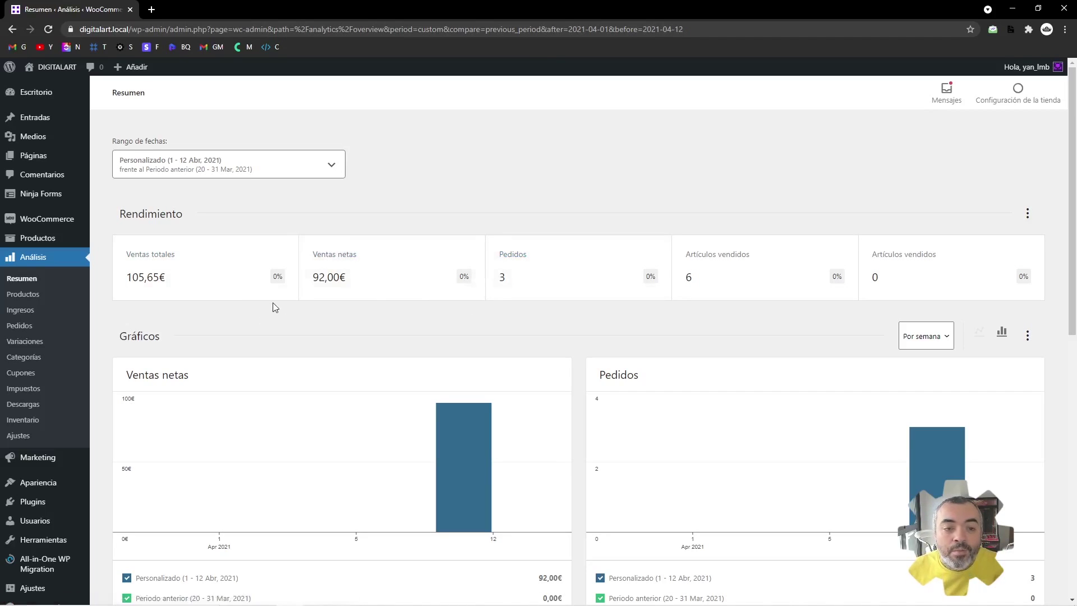
Open the Productos analytics report and examine its sales chart, product table and date range filter
click(40, 295)
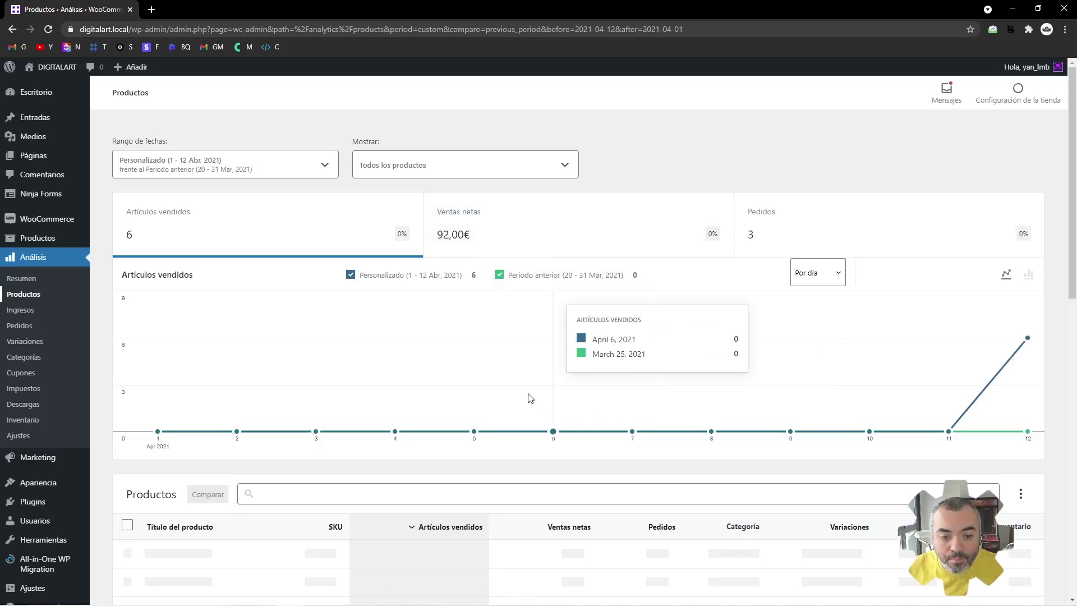
scroll(324, 331, down, 3)
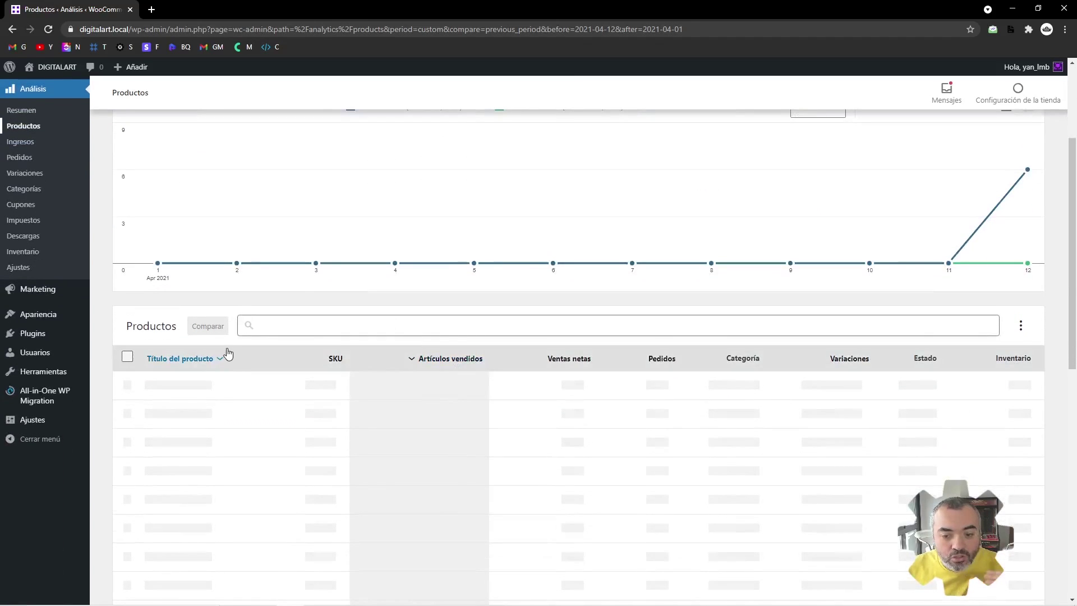
scroll(227, 358, down, 2)
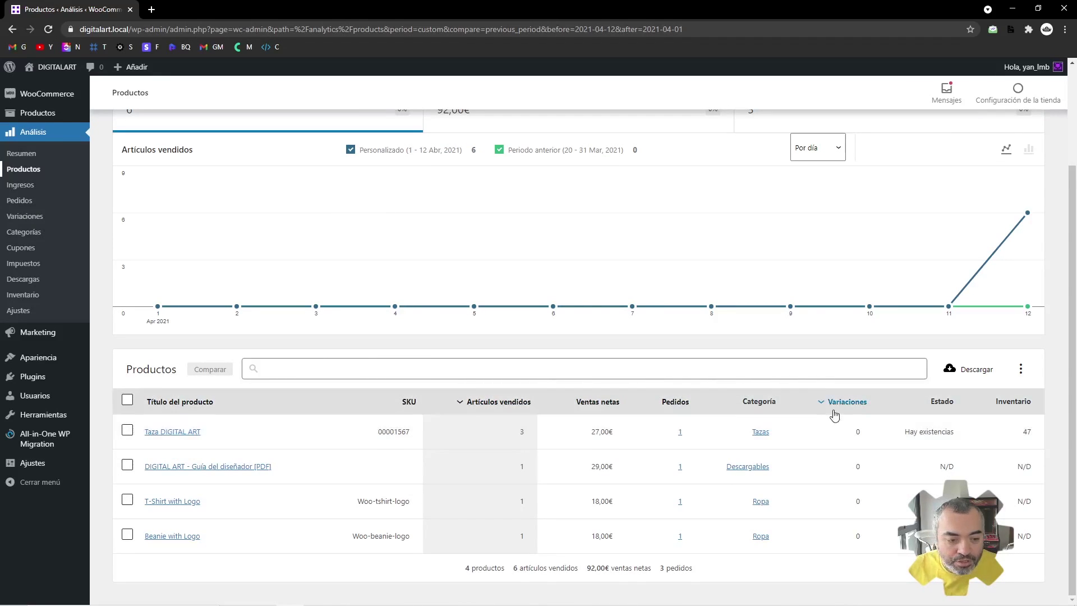
scroll(629, 147, up, 3)
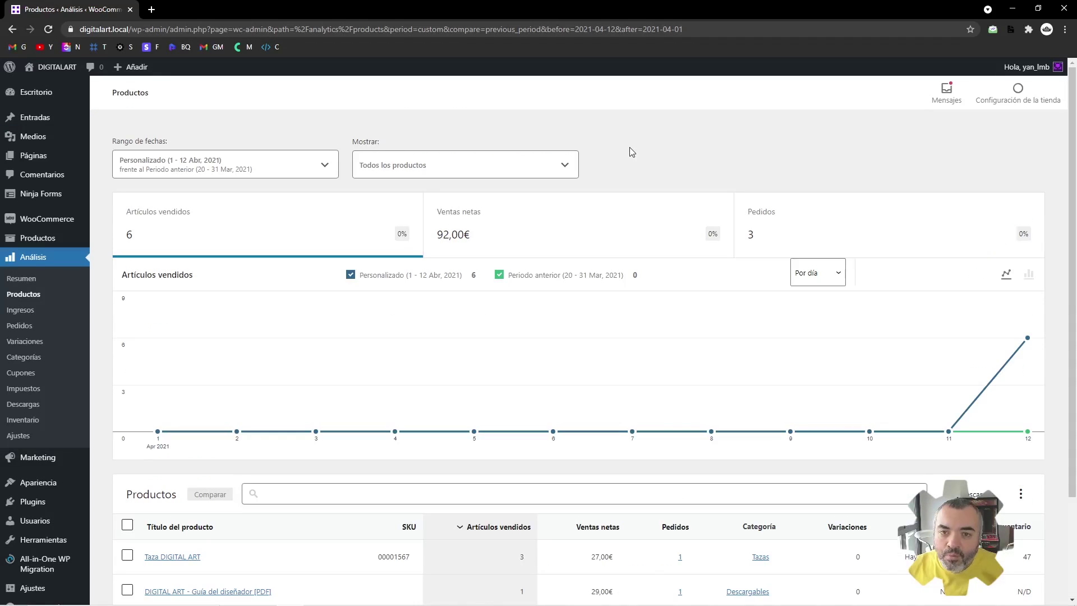
click(322, 165)
click(734, 154)
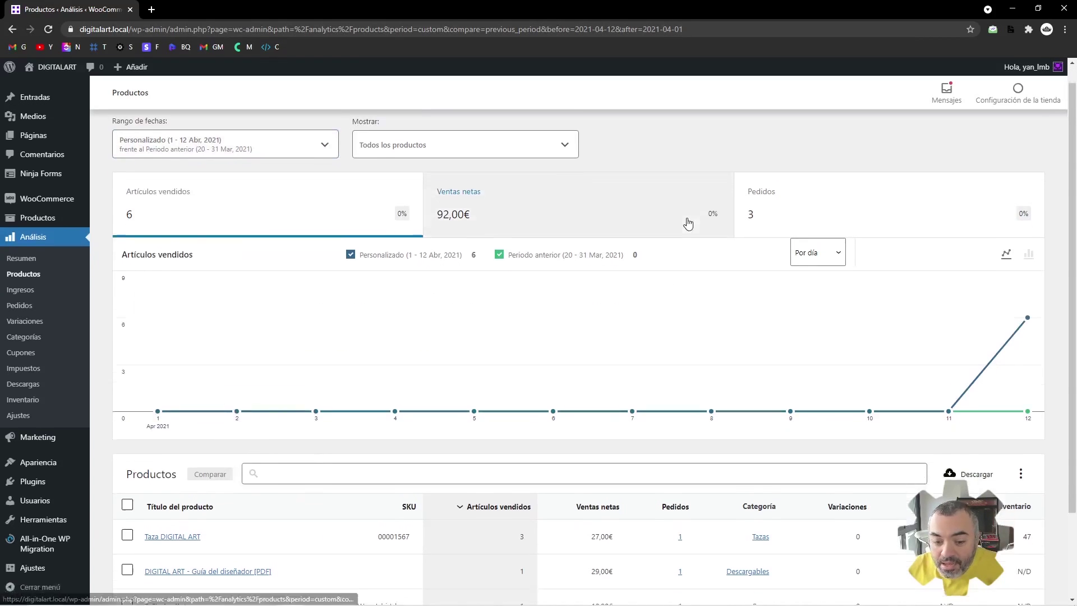
Download the Productos report table as a CSV file and dismiss the browser's download notice
scroll(688, 221, down, 2)
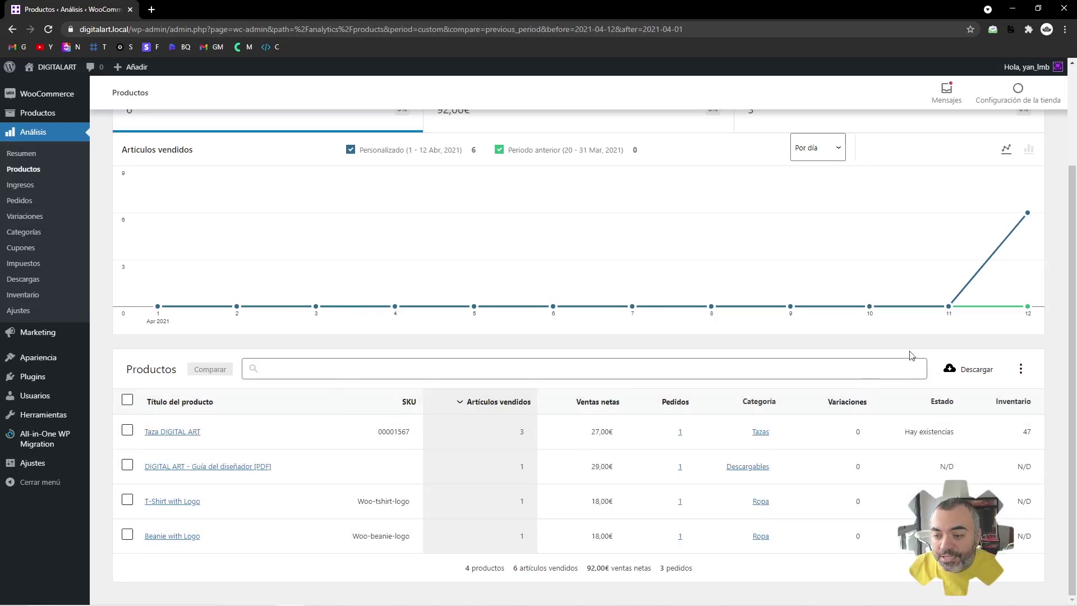
click(974, 369)
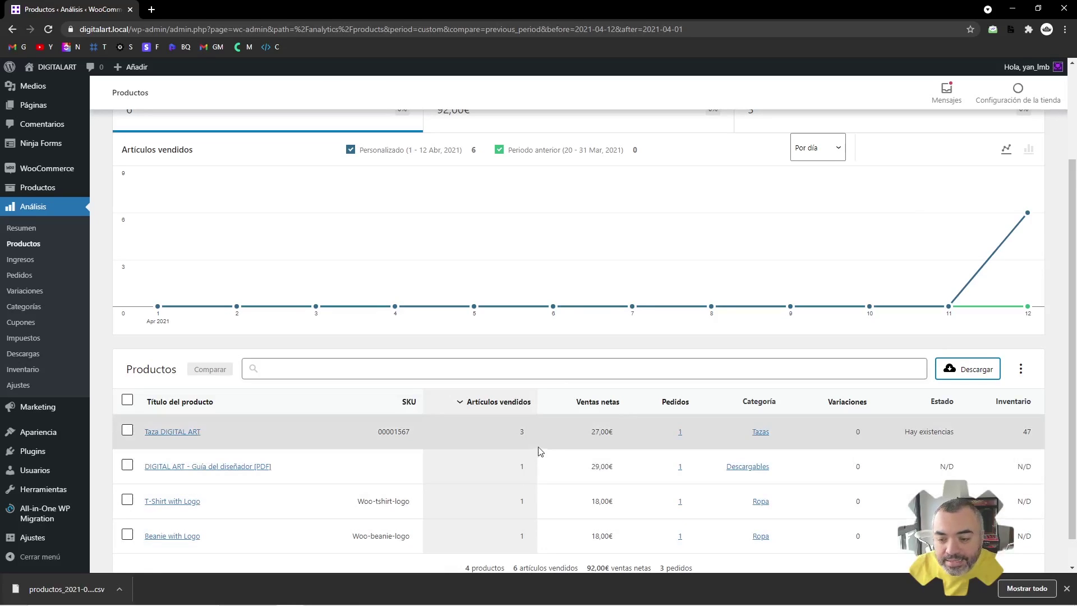
click(1066, 588)
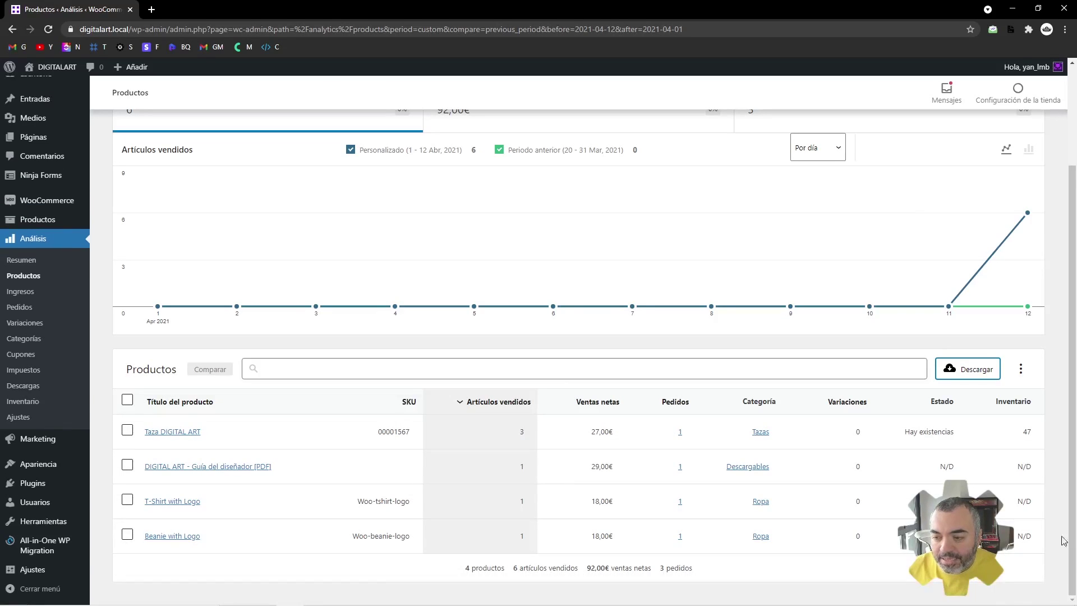
Hide the SKU and Variaciones columns in the Productos table and close the column options
click(1020, 371)
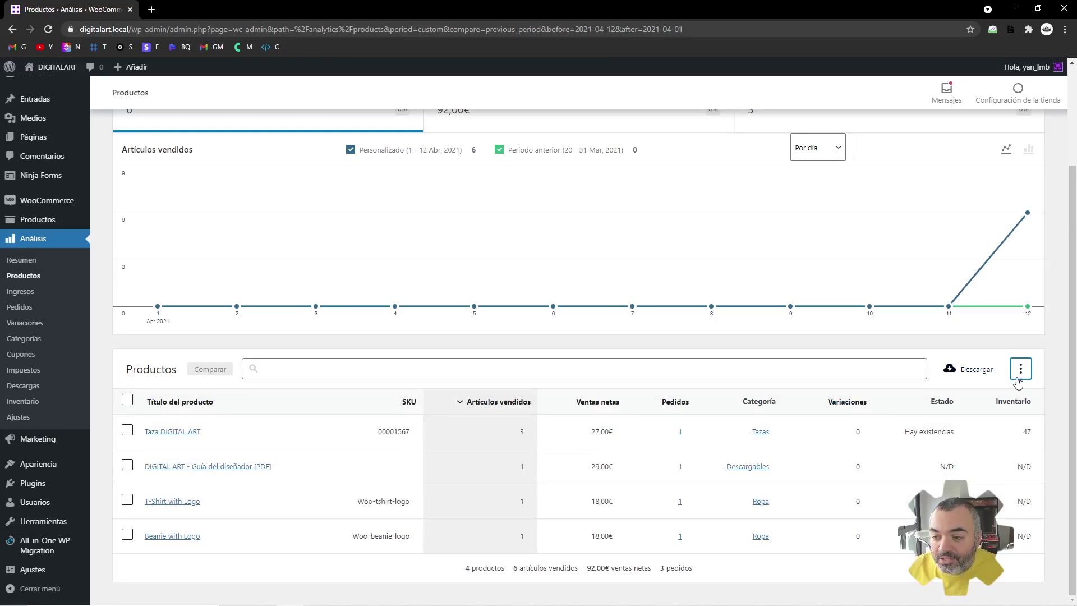
click(1018, 370)
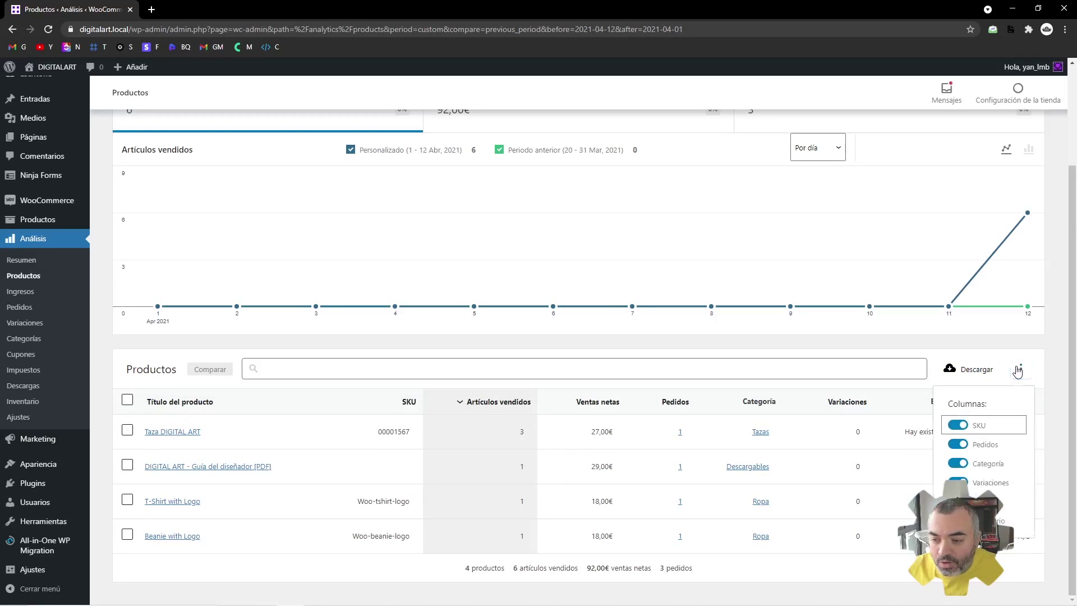
click(959, 426)
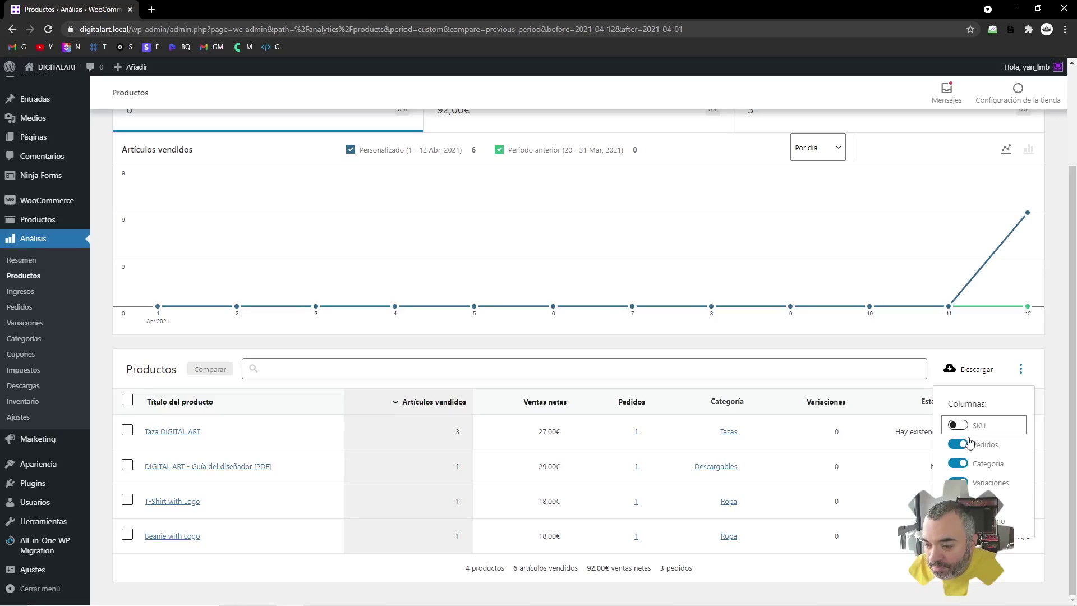
click(965, 487)
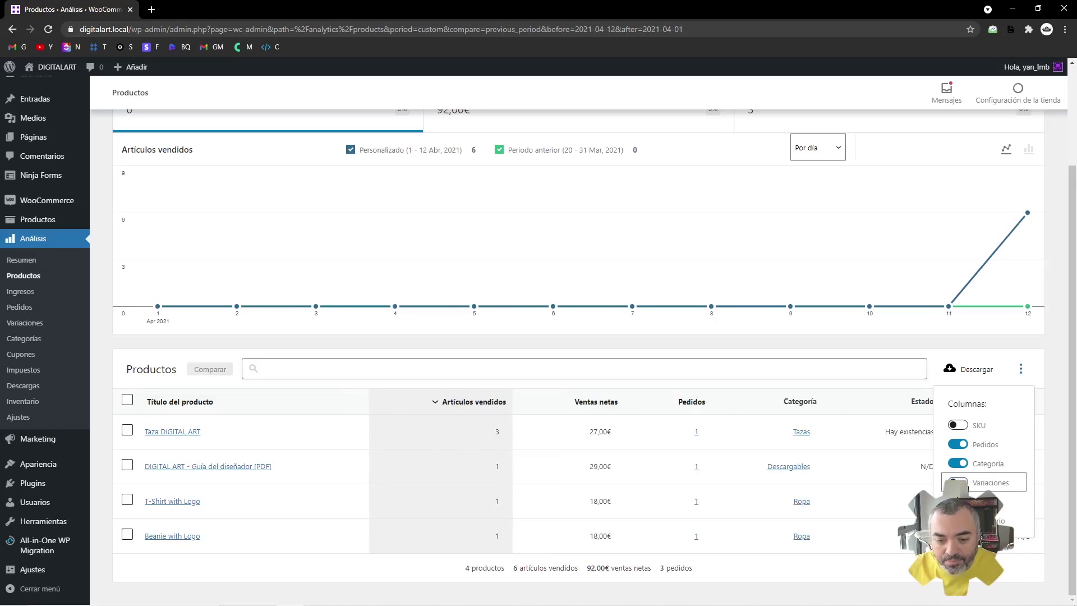
click(958, 483)
click(957, 482)
click(957, 482)
click(958, 482)
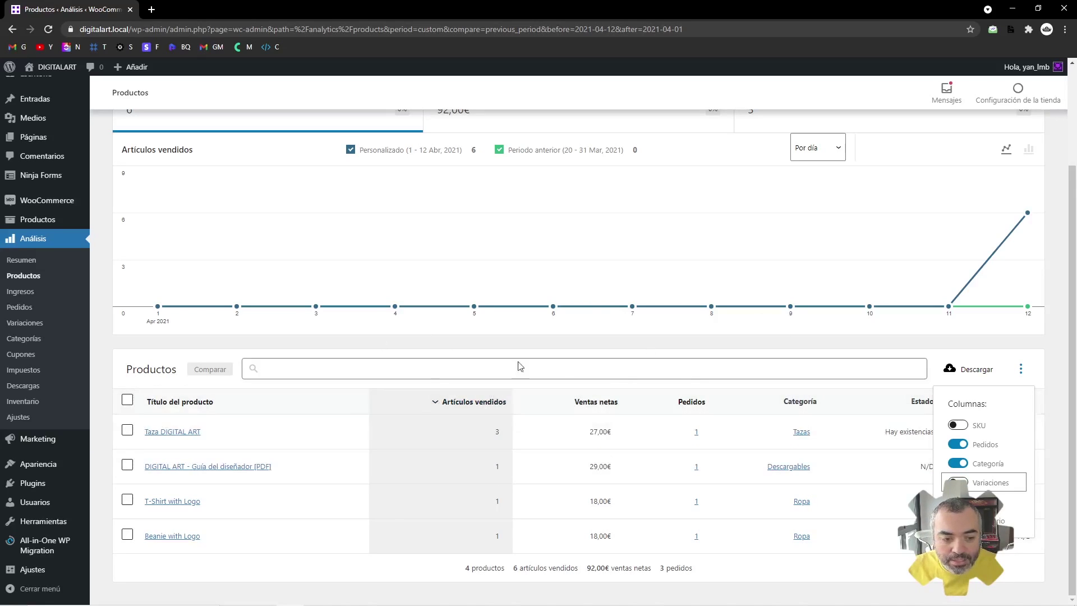
click(370, 357)
Open the individual report for Taza DIGITAL ART from the product table and review its sales figures and chart
click(340, 370)
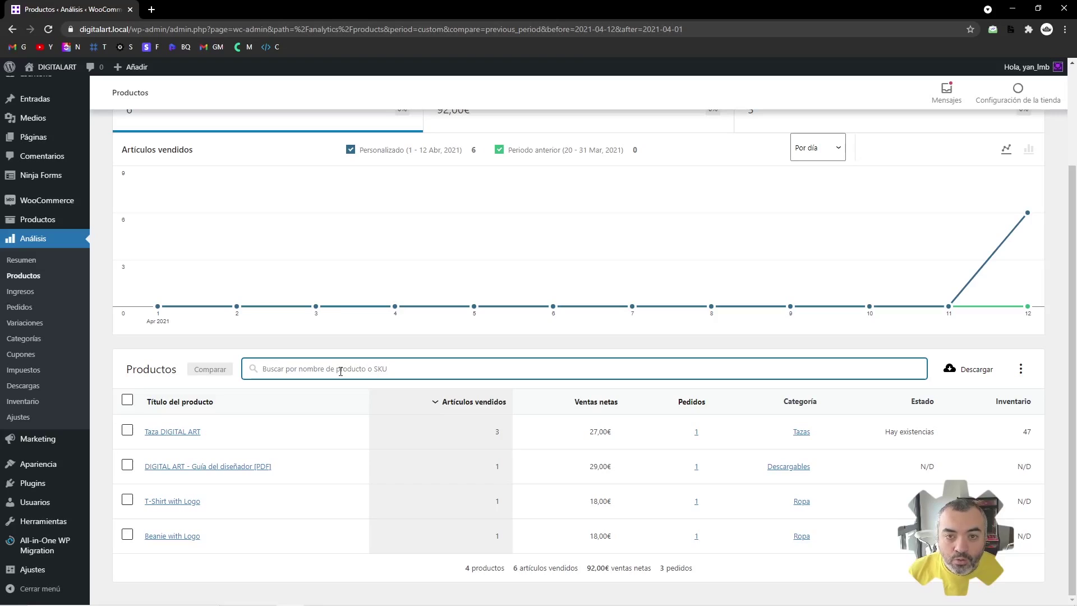
click(176, 431)
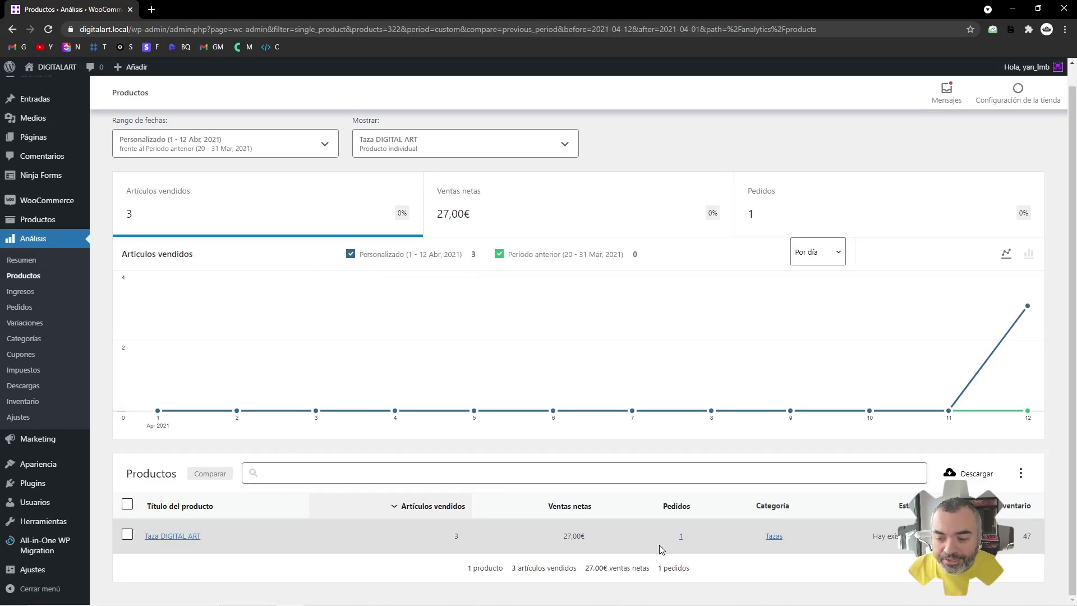
scroll(658, 544, up, 1)
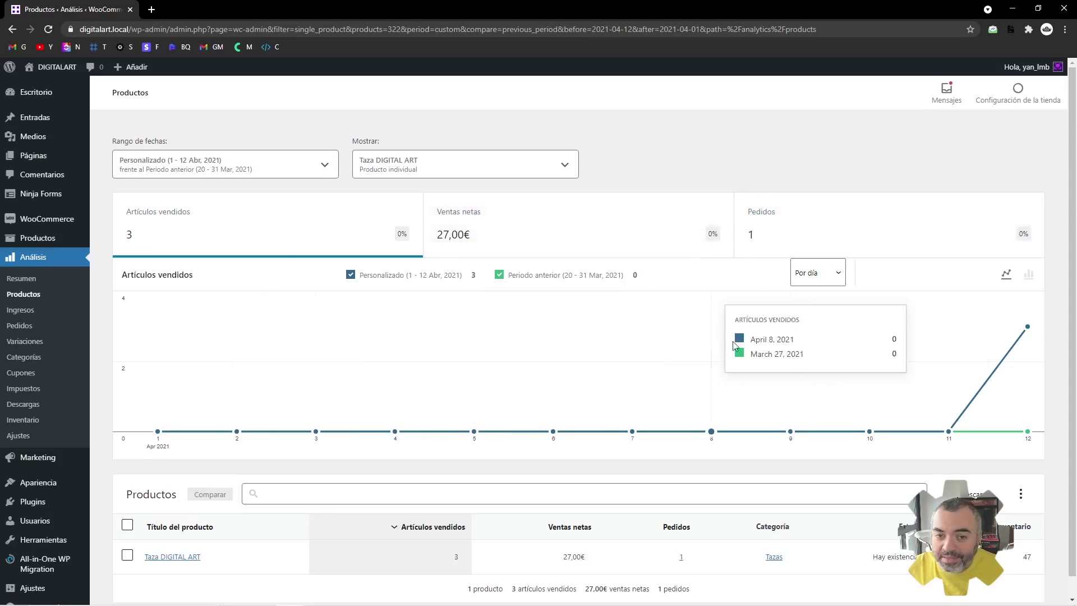
Review the Ingresos report's revenue chart and daily table, and look over the Pedidos report
click(22, 312)
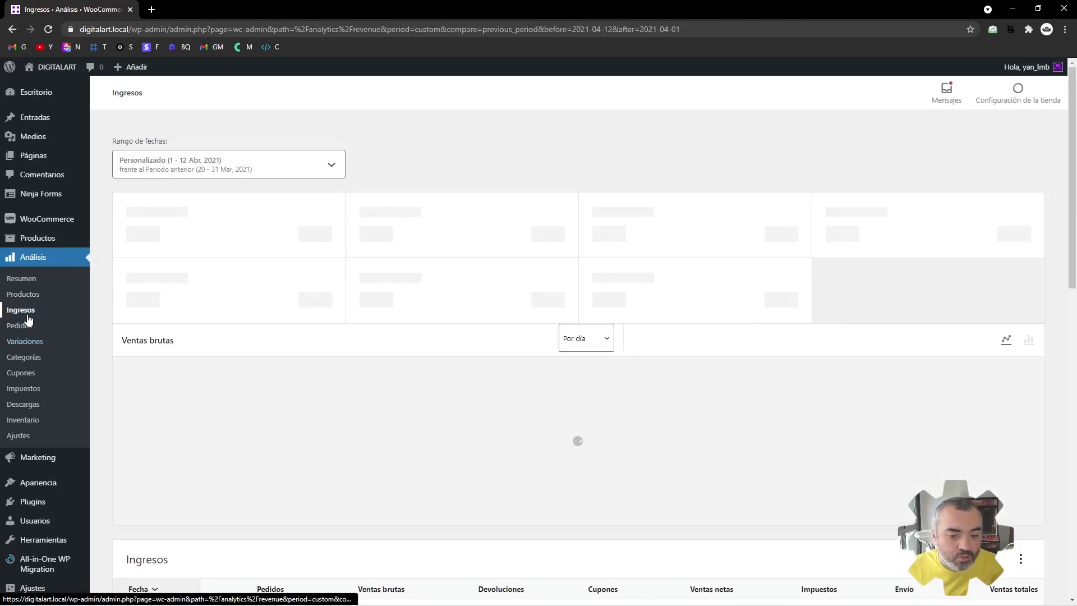
scroll(300, 326, down, 2)
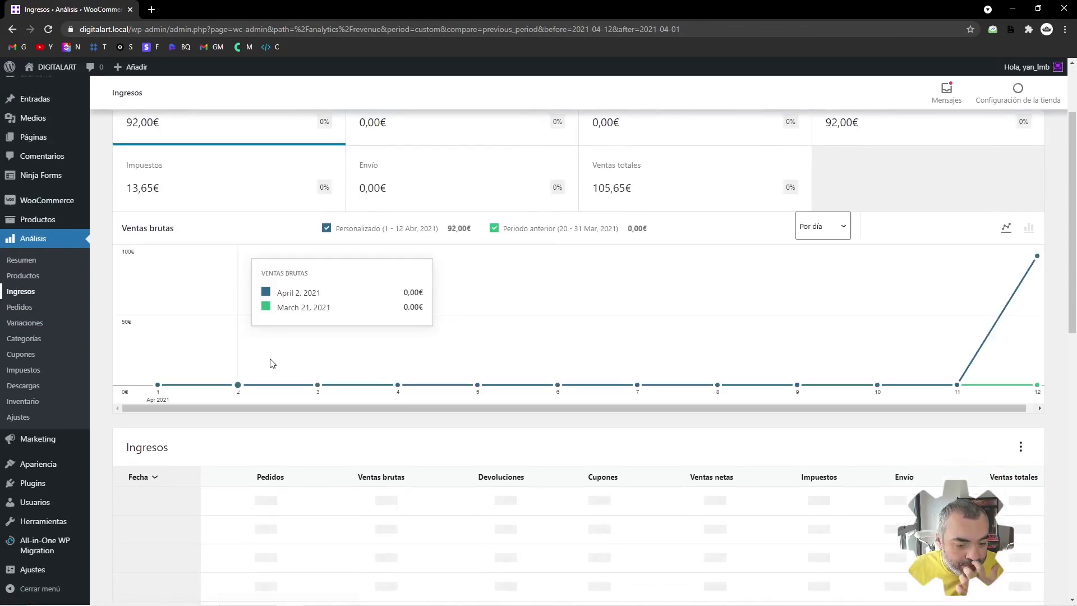
scroll(269, 364, down, 2)
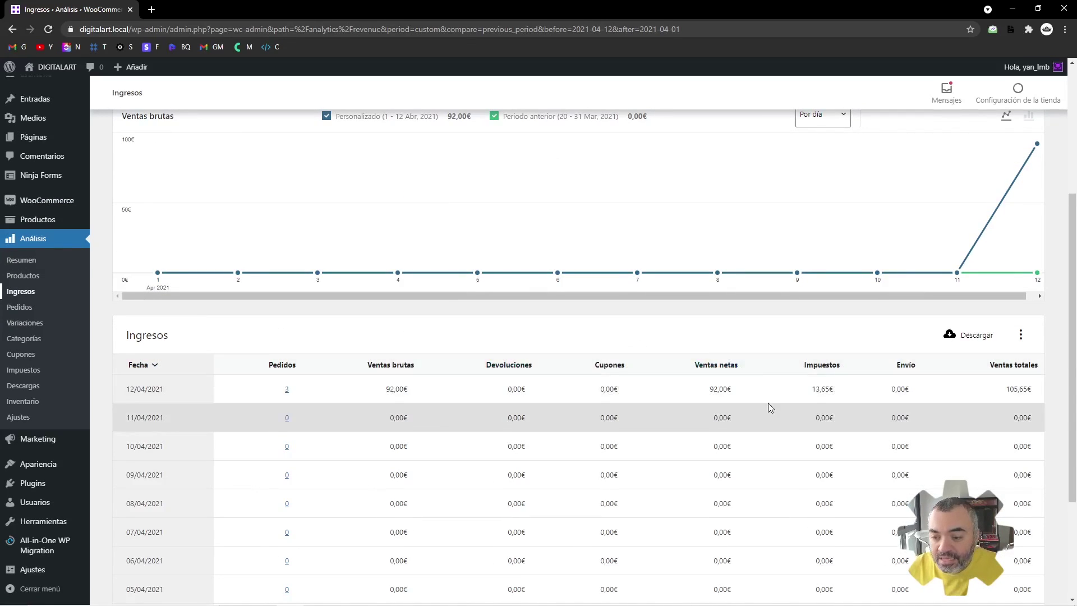
click(29, 310)
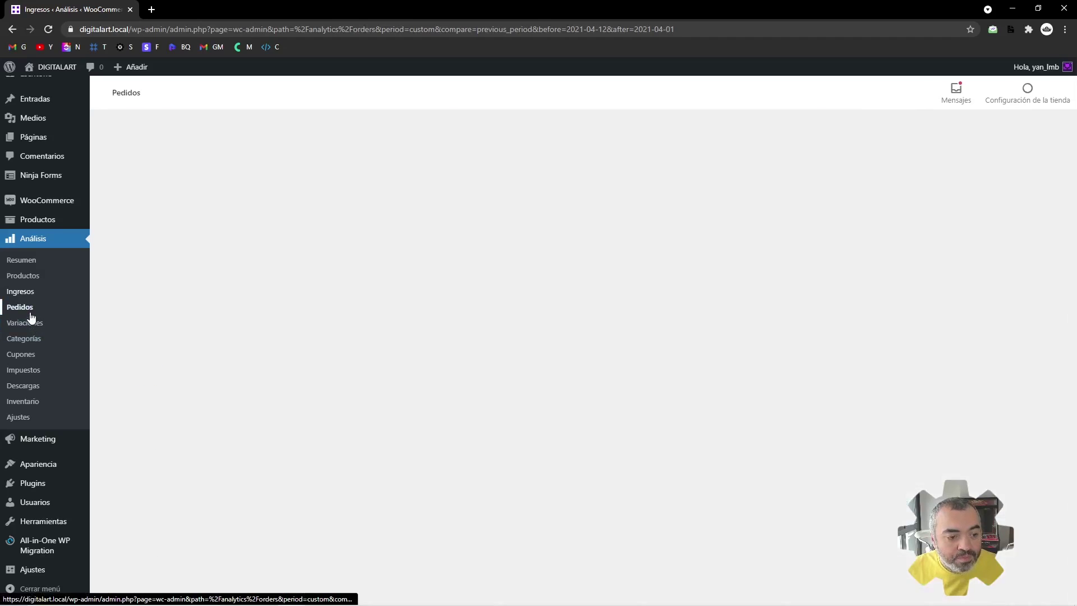
scroll(243, 337, down, 1)
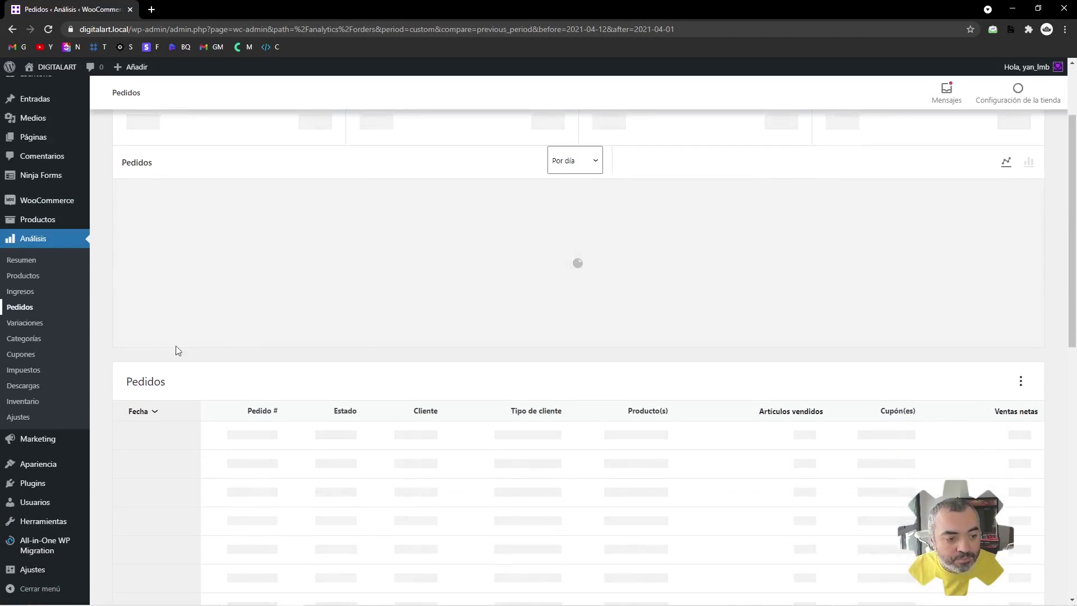
Open the Variaciones report and examine its chart and variations table
click(26, 324)
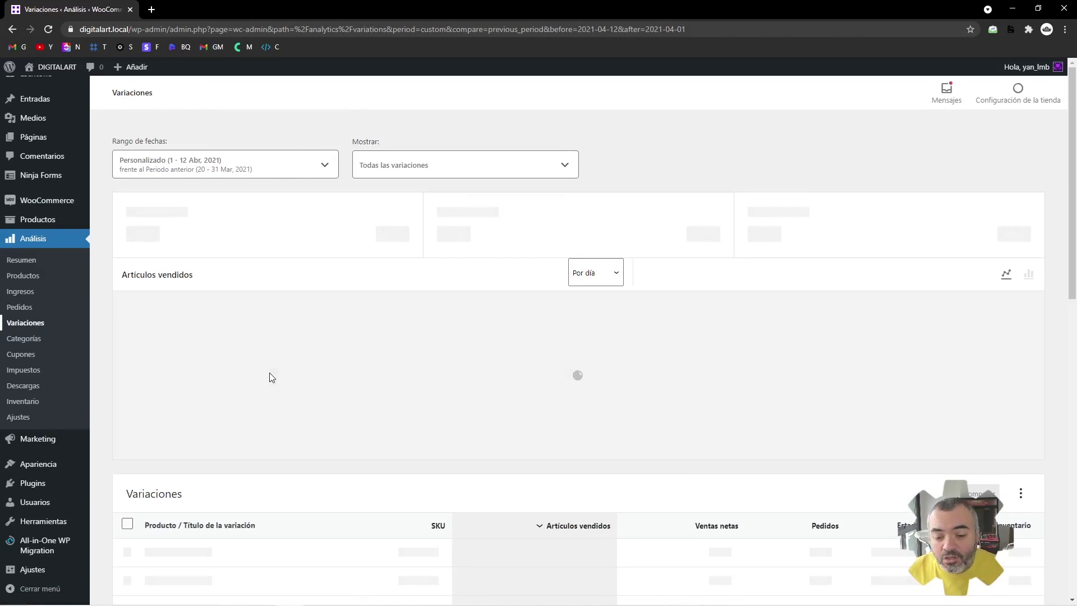
scroll(270, 372, down, 5)
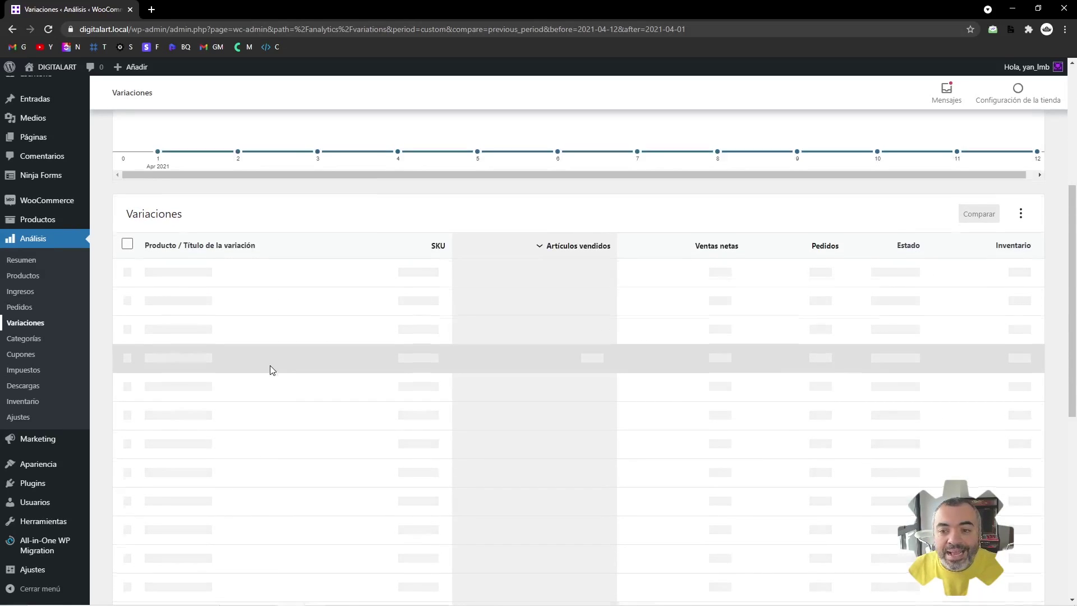
scroll(270, 365, up, 3)
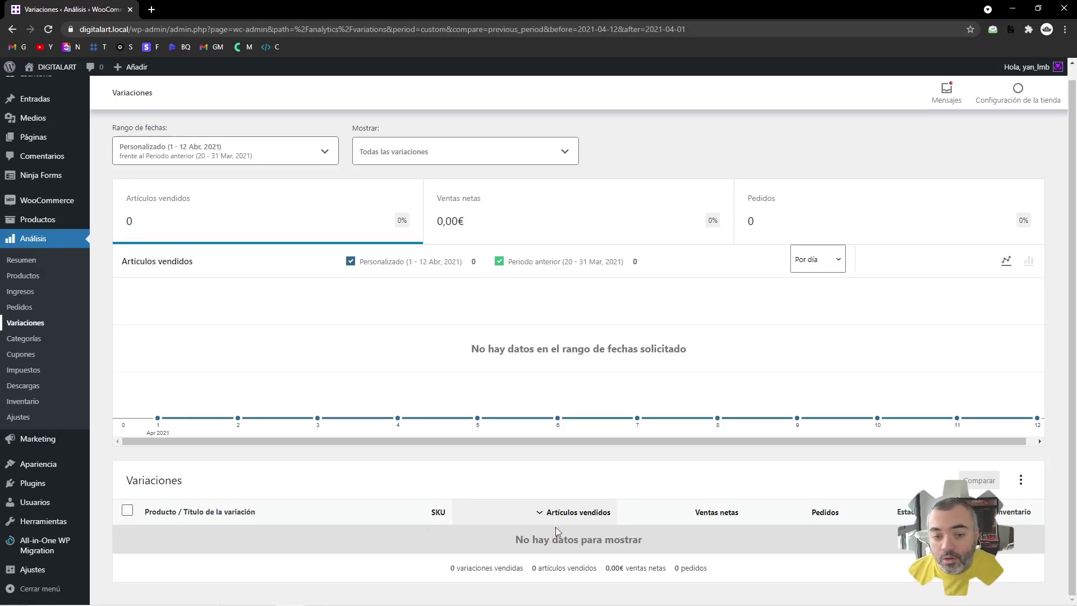
Open the Categorías report and examine its items-sold chart and category table
click(51, 343)
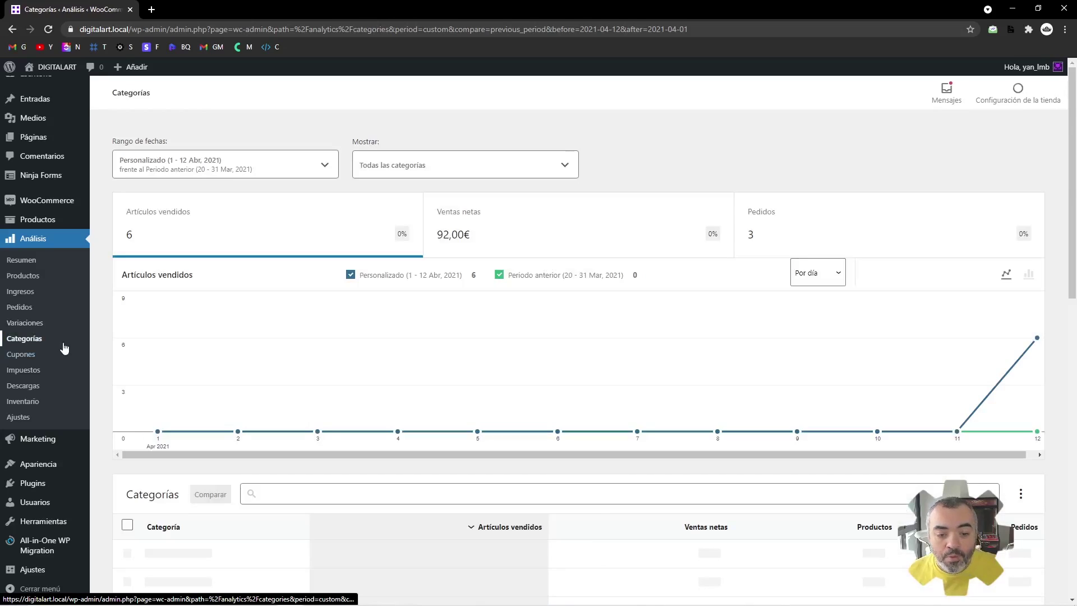
scroll(314, 428, down, 4)
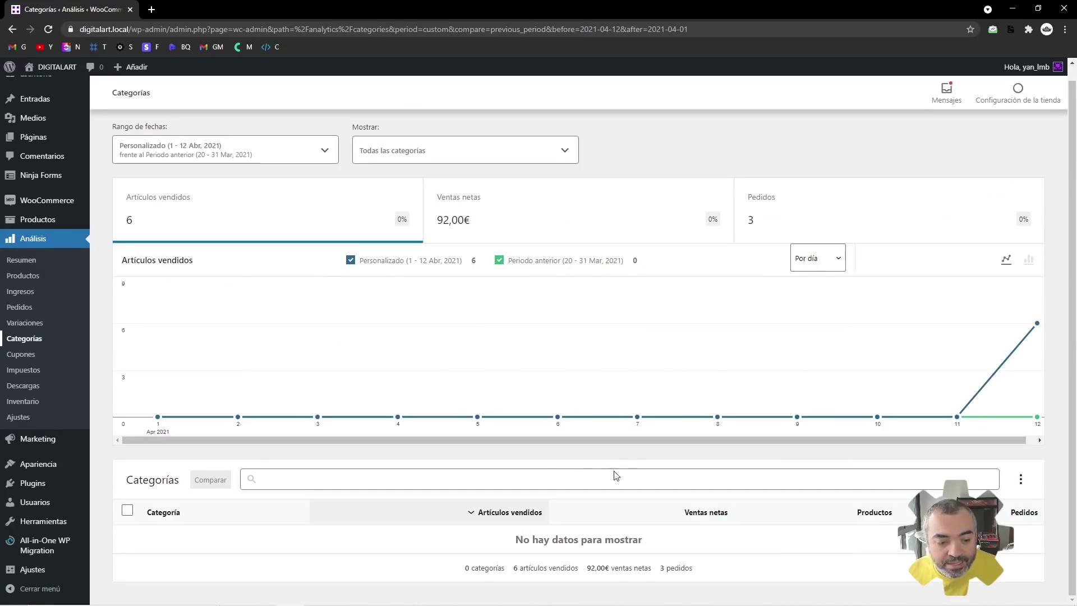
mouse_move(396, 347)
scroll(396, 348, up, 1)
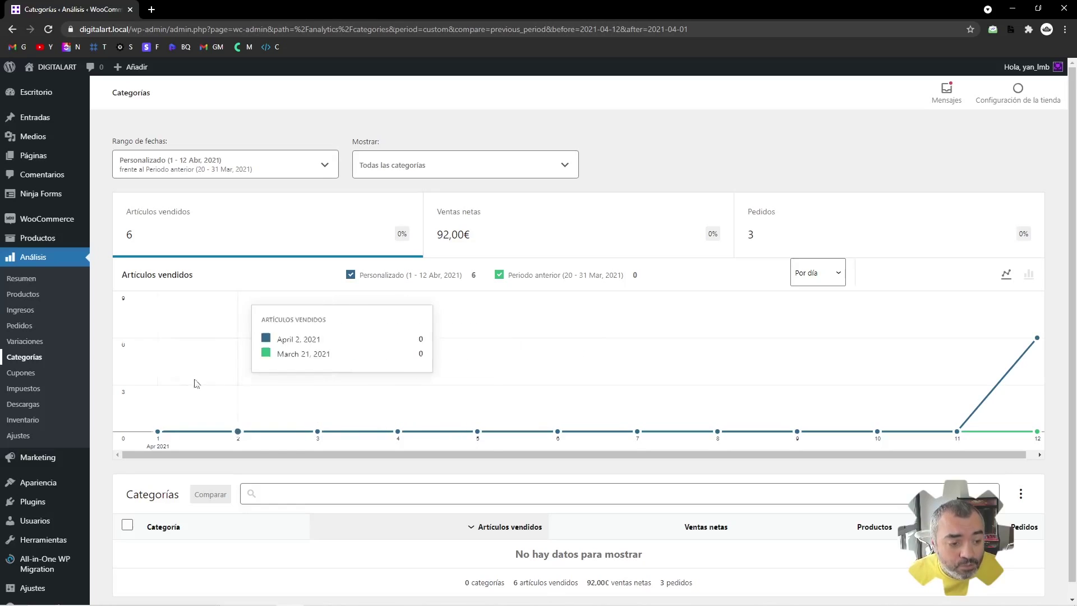
Review the Cupones report and the Impuestos report, including their charts and tables
click(19, 373)
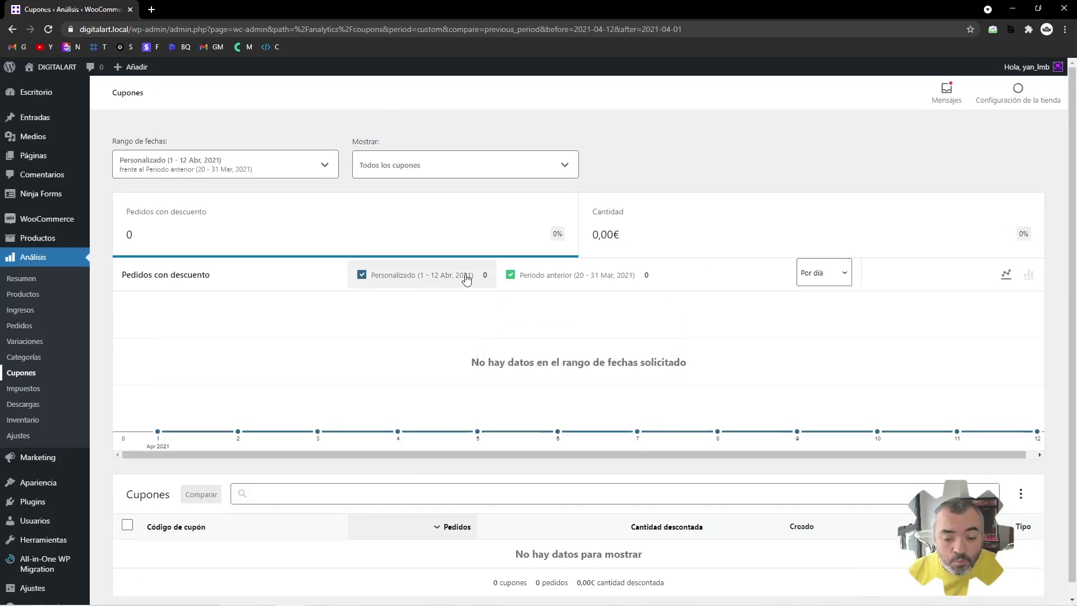
scroll(463, 279, down, 1)
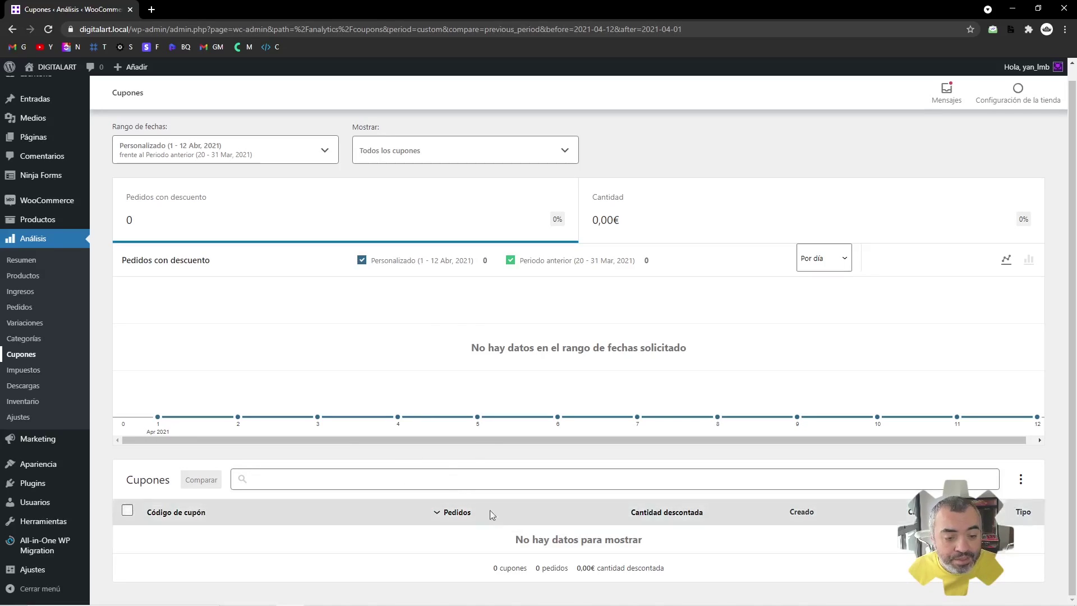
click(17, 370)
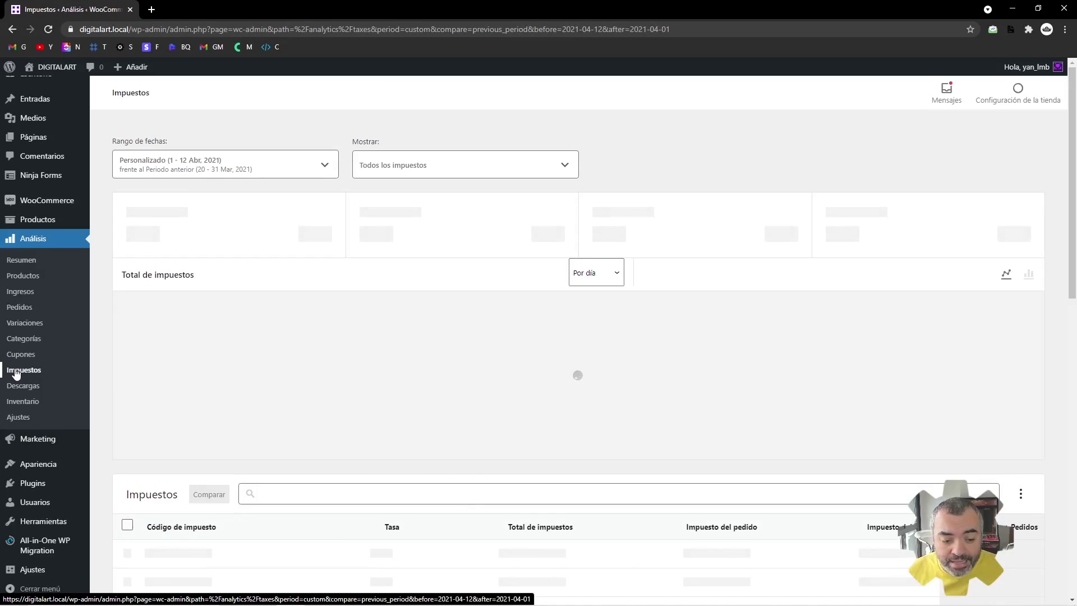
scroll(303, 365, down, 5)
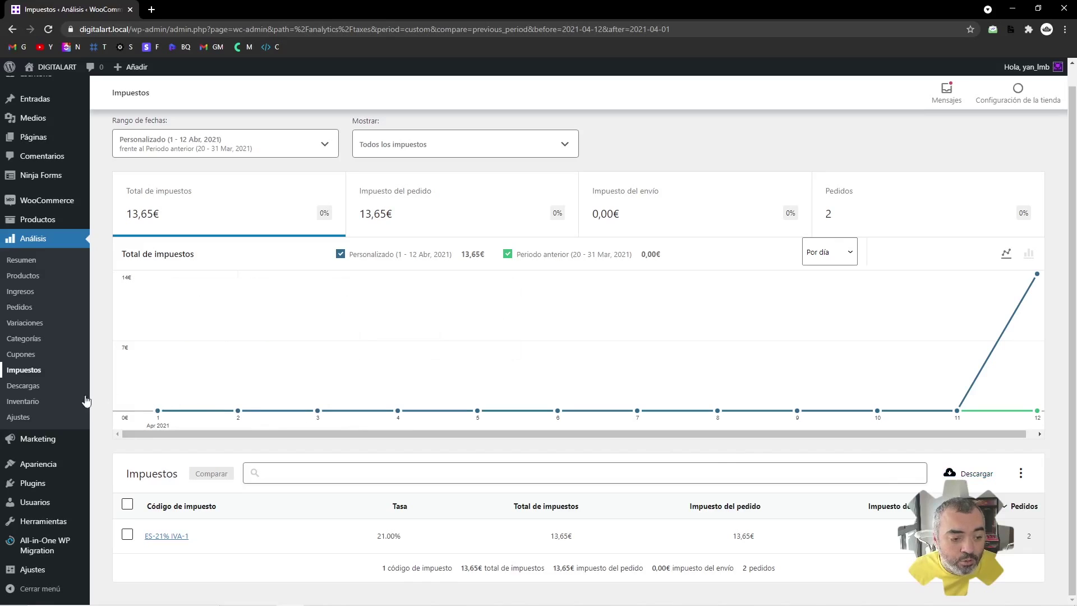
Open the Inventario report, examine the product stock list and sort it by Estado in ascending order
click(25, 399)
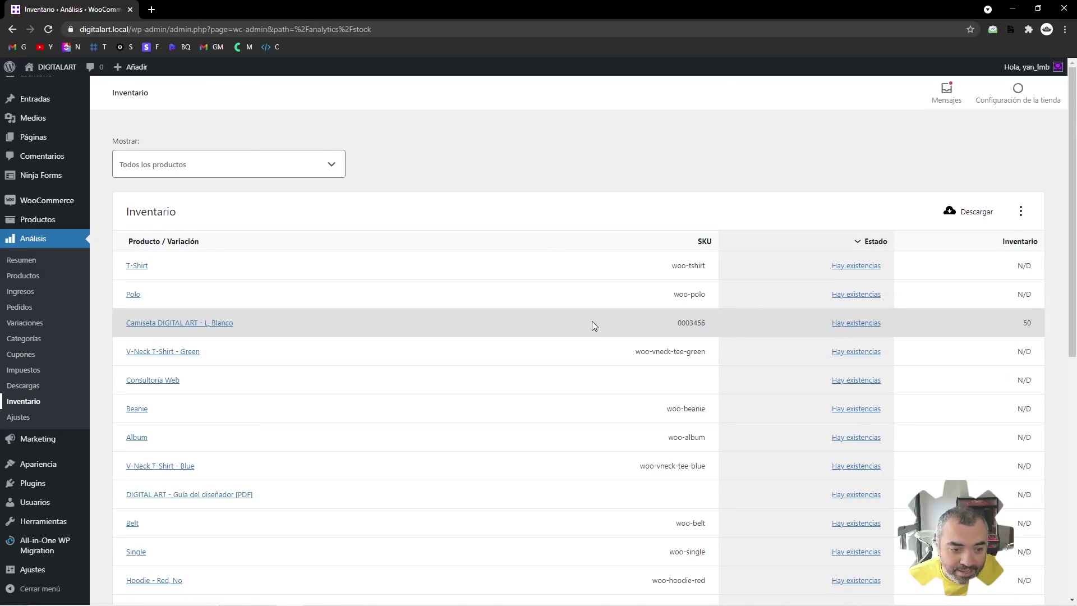
scroll(591, 321, up, 1)
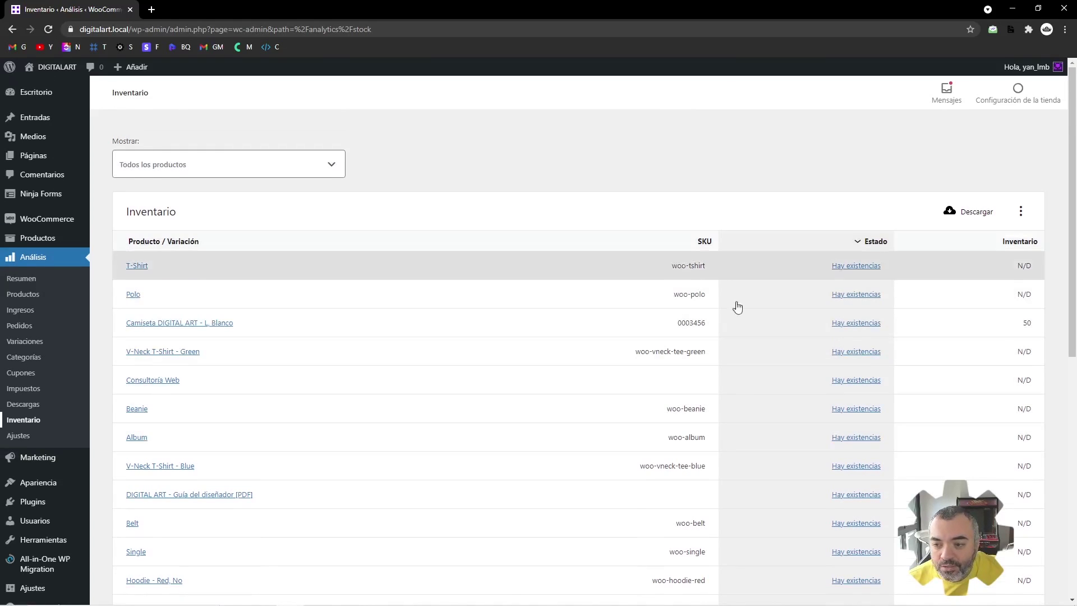
scroll(810, 306, down, 2)
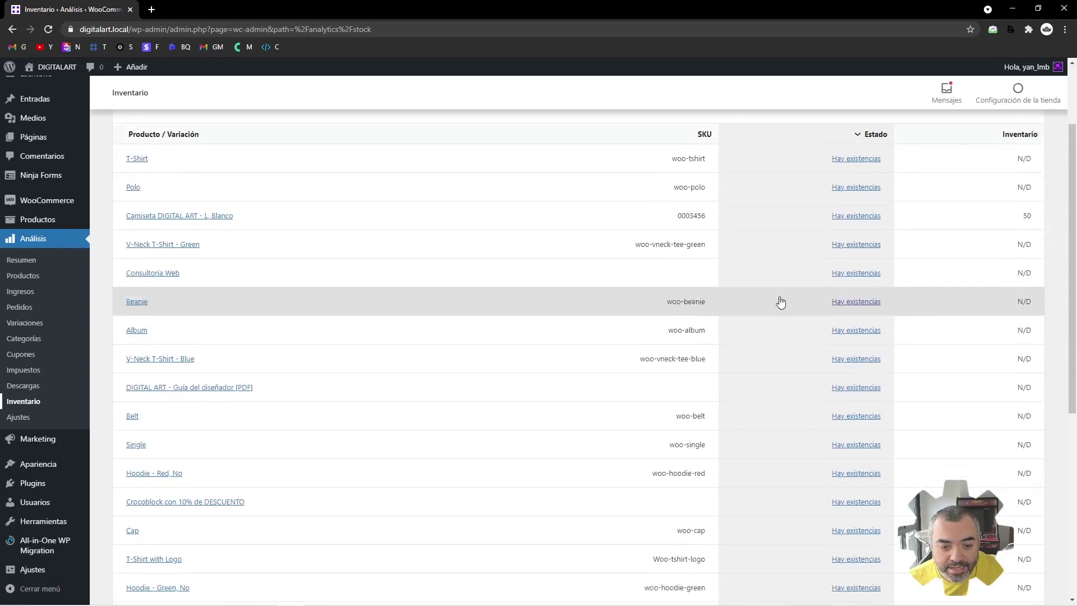
scroll(757, 298, up, 2)
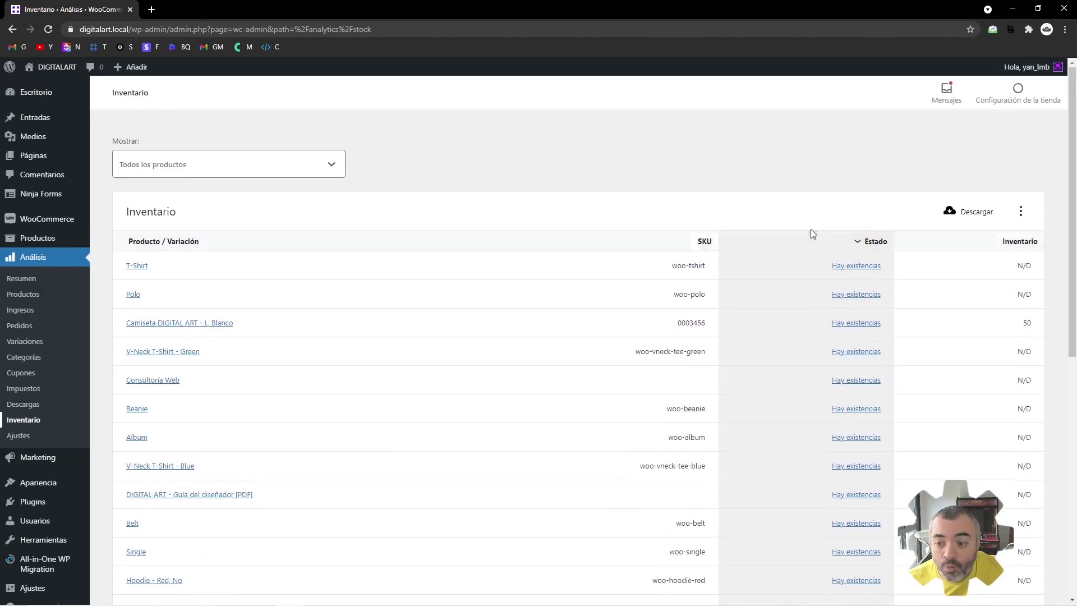
click(857, 247)
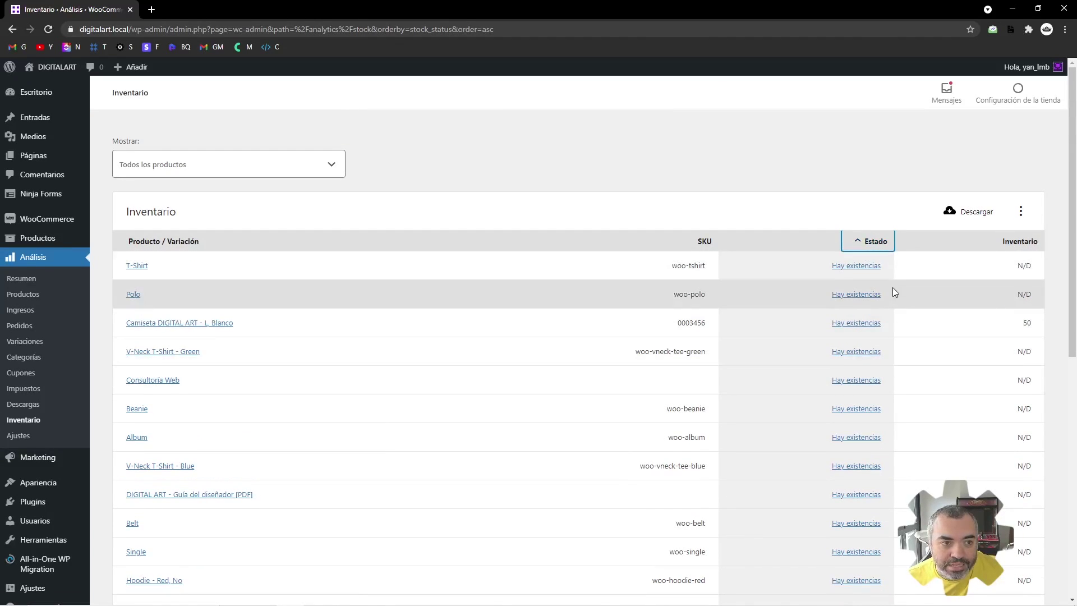
Filter the Inventario report to show only products with Pocas existencias
click(330, 164)
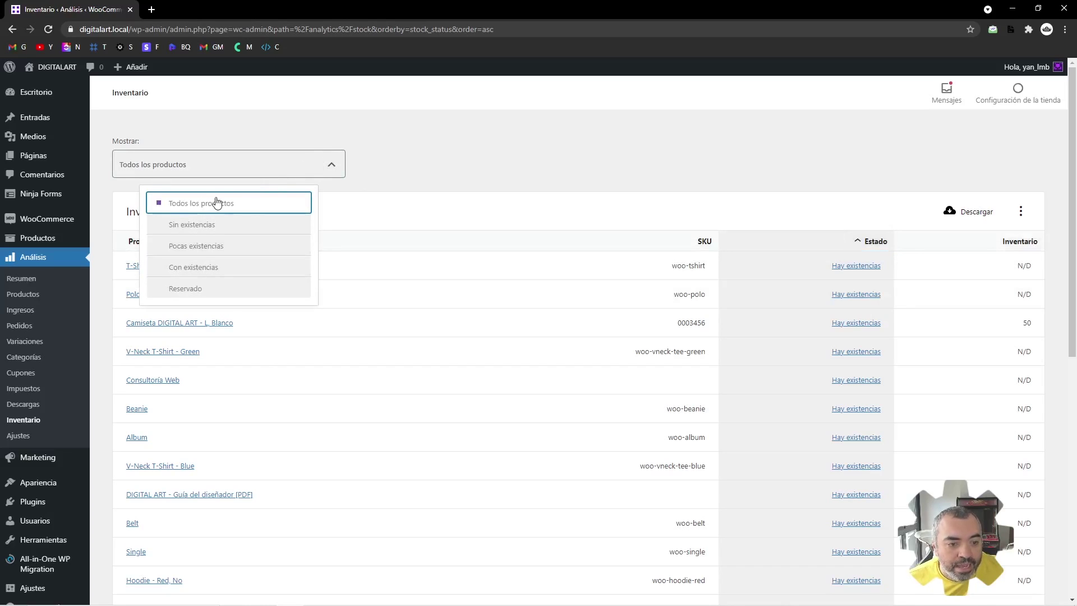
click(497, 137)
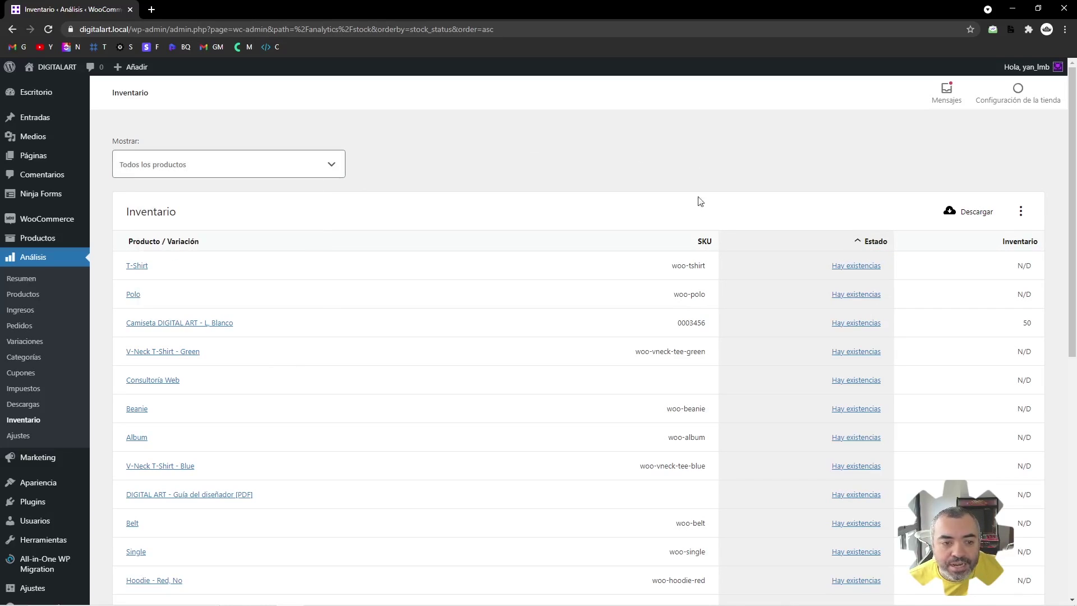
click(263, 177)
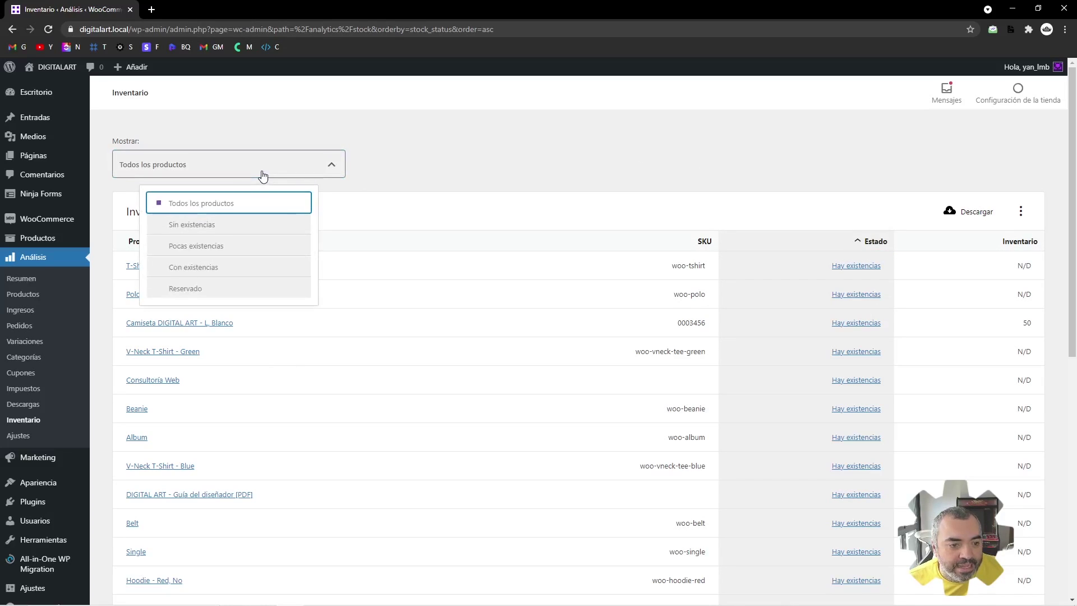
click(227, 250)
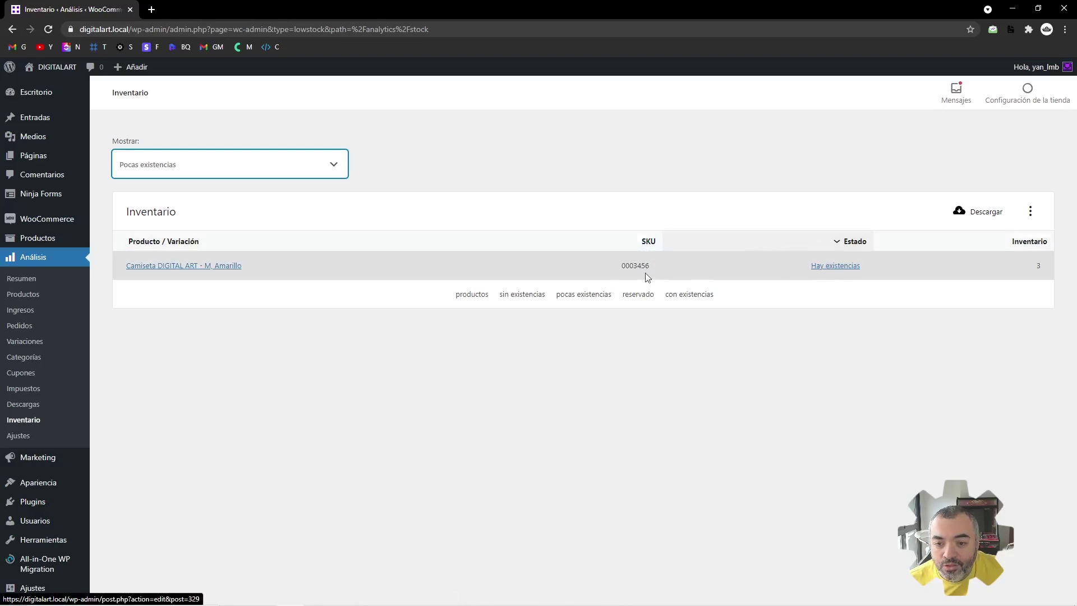
click(1038, 268)
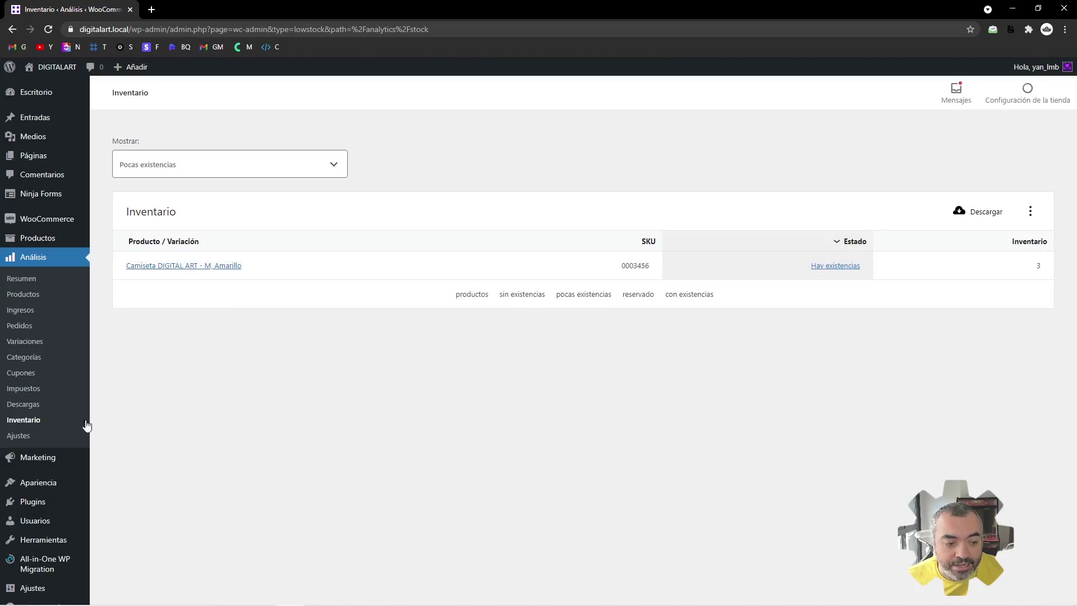
In the analytics settings, add En espera to the excluded statuses and Pendiente de pago to the statuses requiring action
click(67, 435)
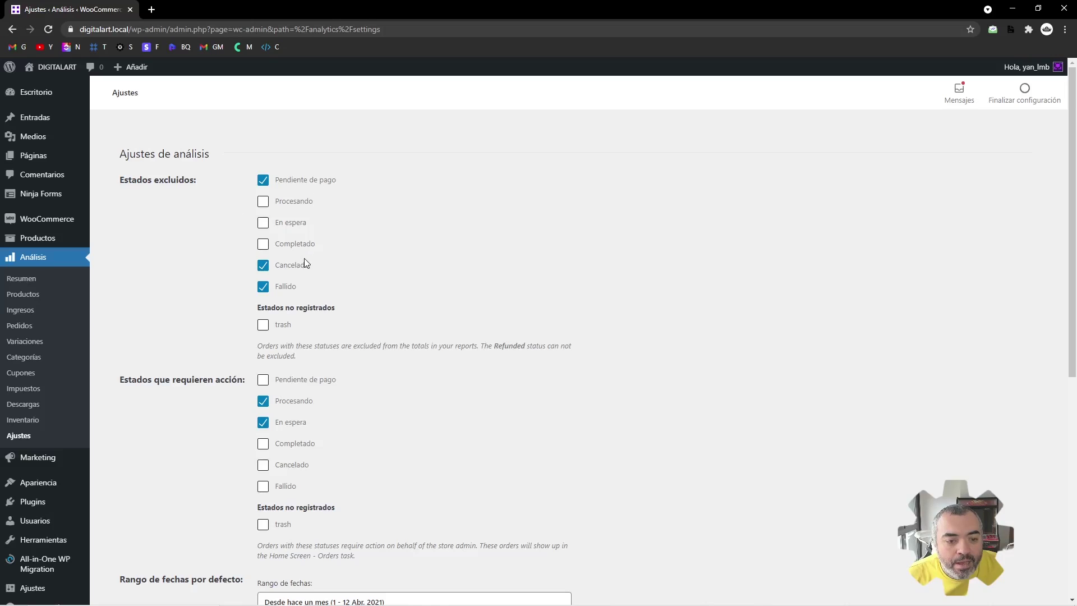
click(294, 226)
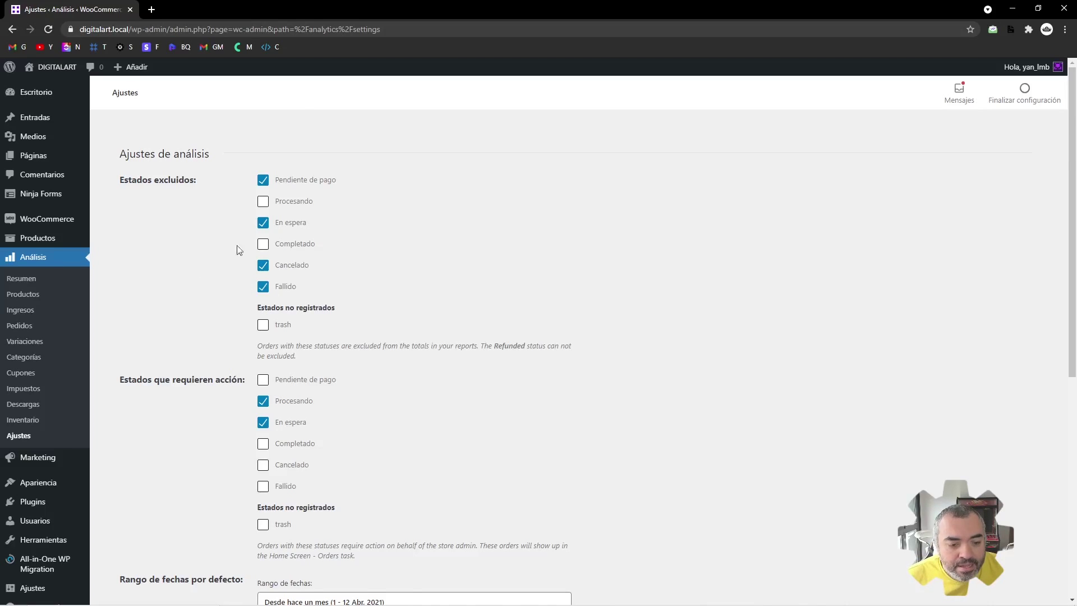
scroll(266, 242, down, 2)
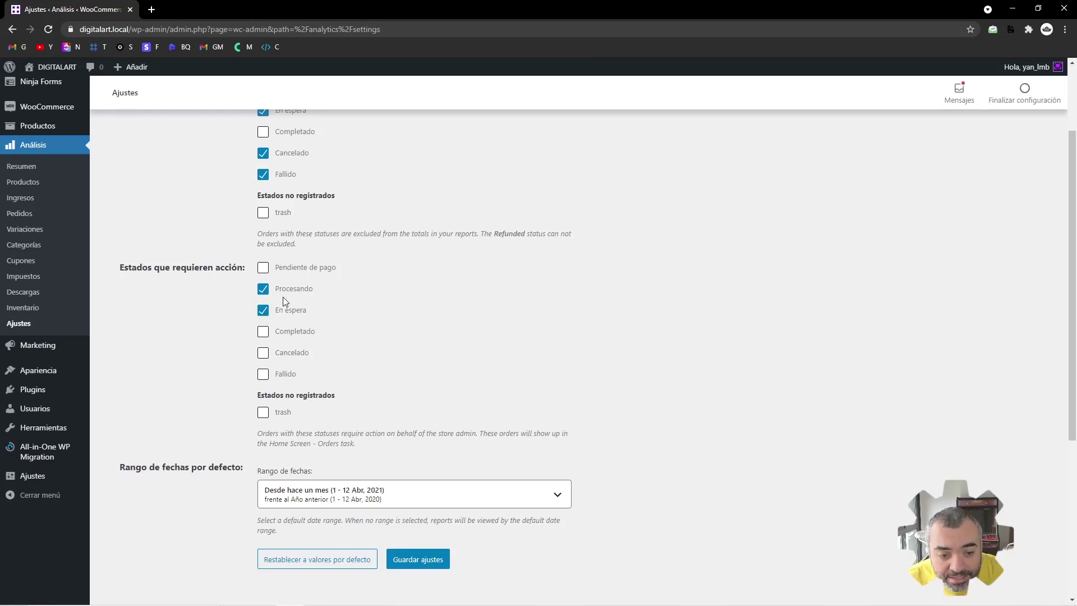
click(320, 273)
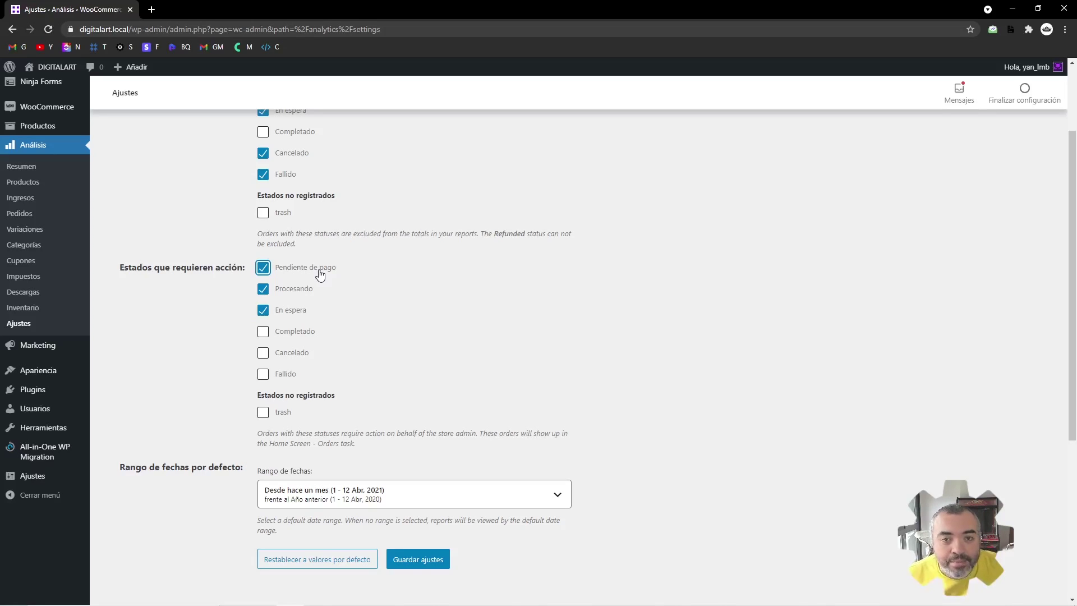
Set the default date range for reports to Desde hace una semana, compared with Año anterior
scroll(331, 278, down, 4)
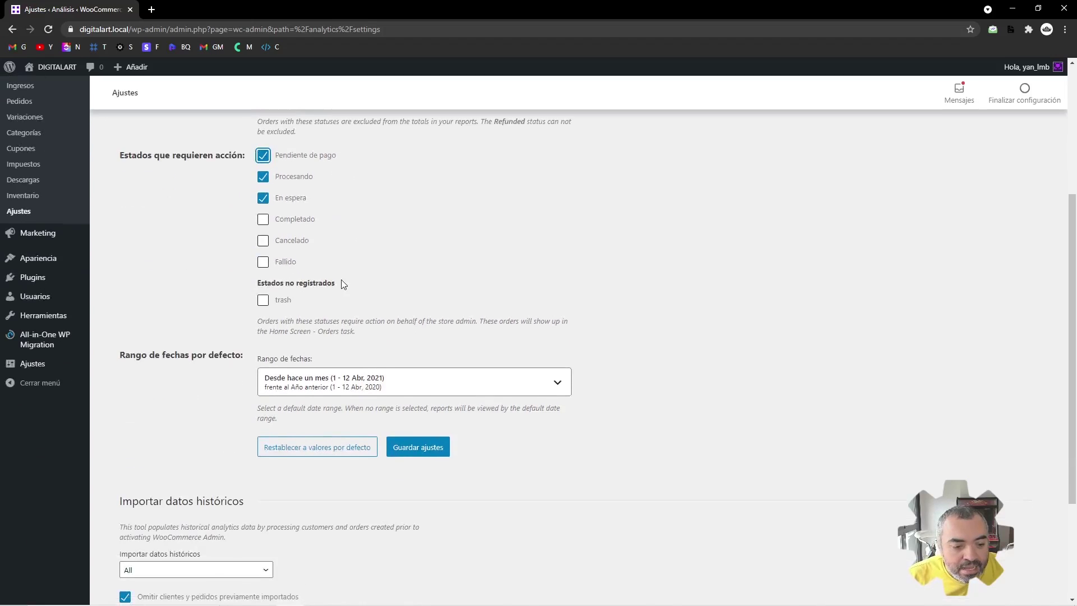
click(331, 277)
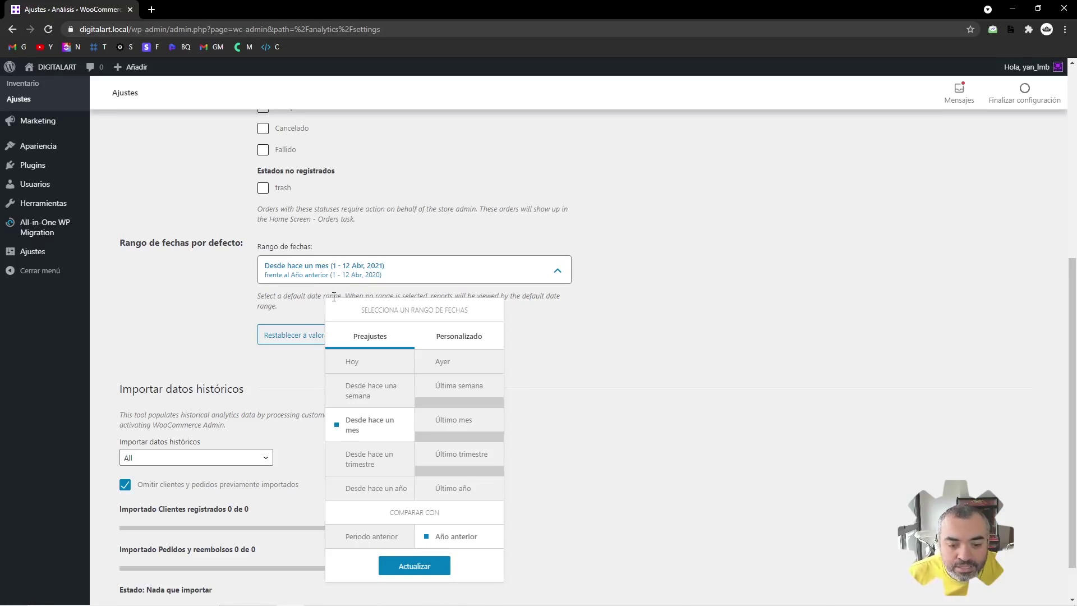
click(370, 390)
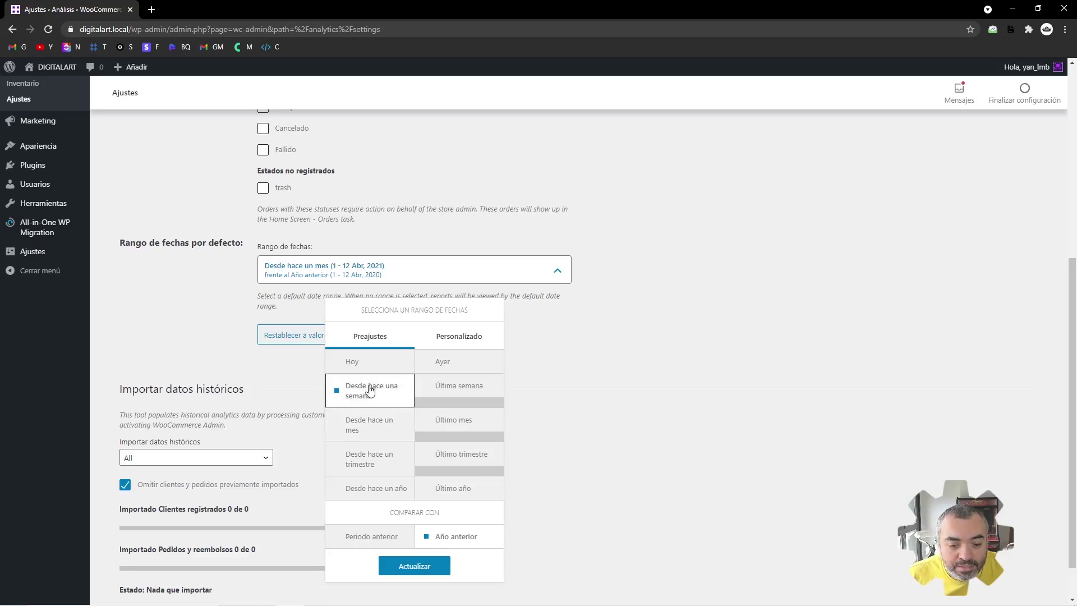
click(415, 566)
scroll(93, 261, up, 3)
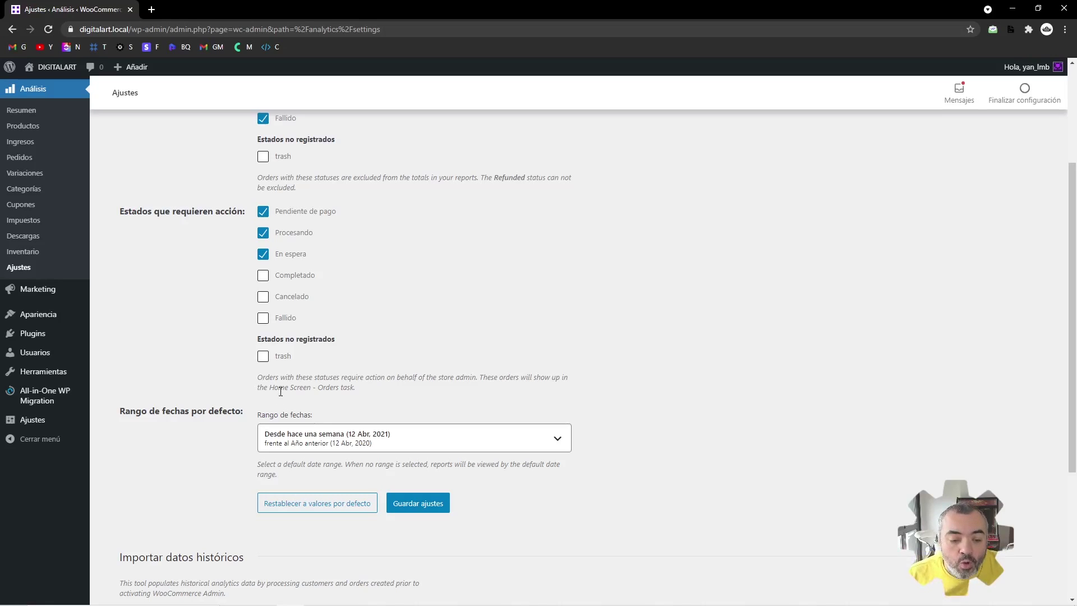
Check the period options for importing historical data, keep All selected, and save the analytics settings
scroll(310, 449, down, 2)
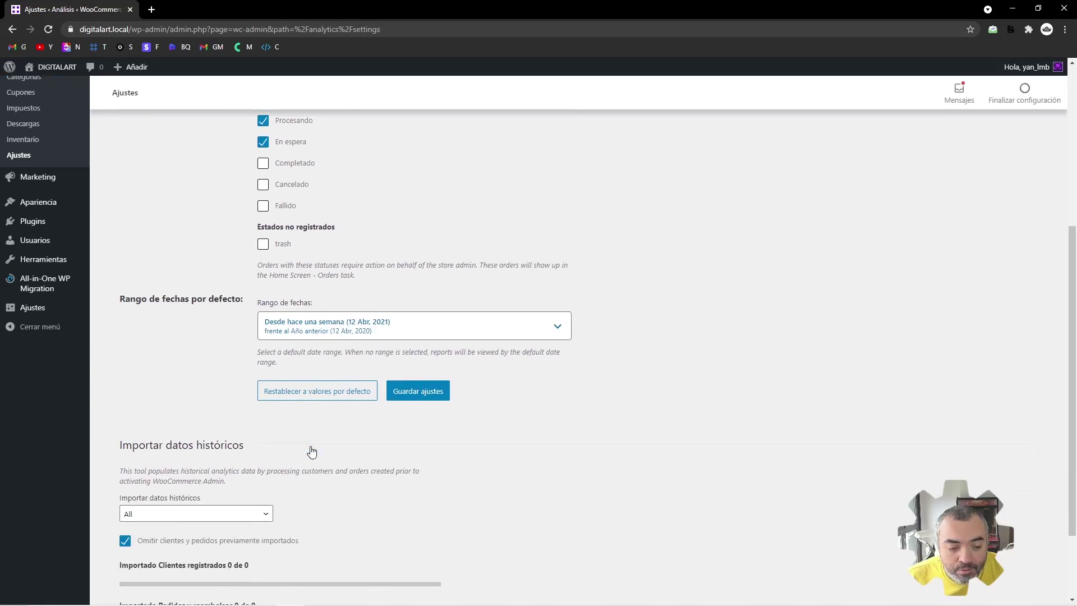
scroll(312, 451, down, 2)
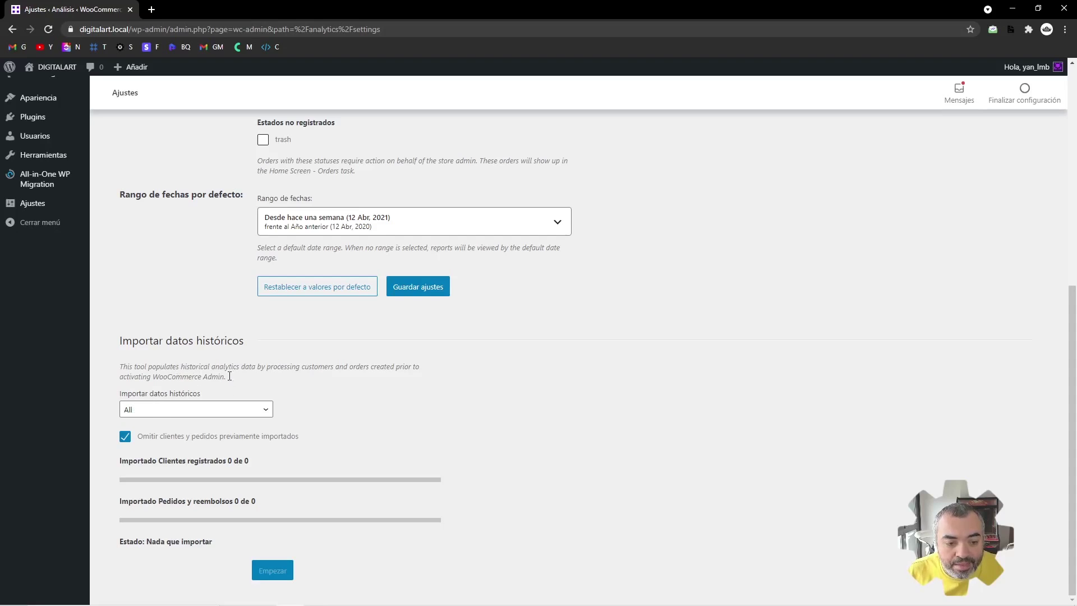
click(227, 411)
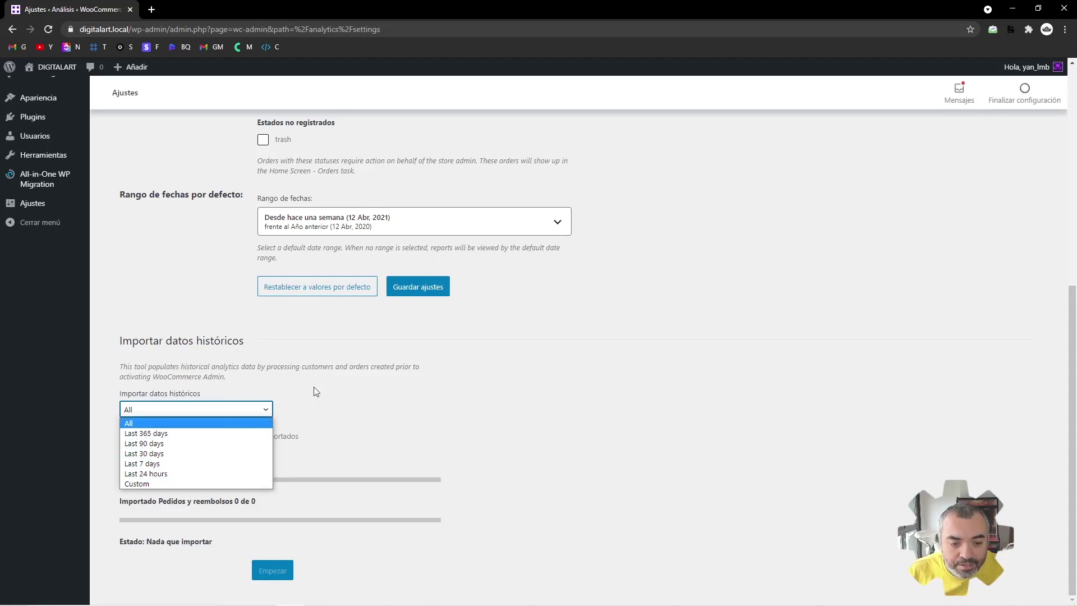
click(365, 368)
scroll(351, 467, up, 3)
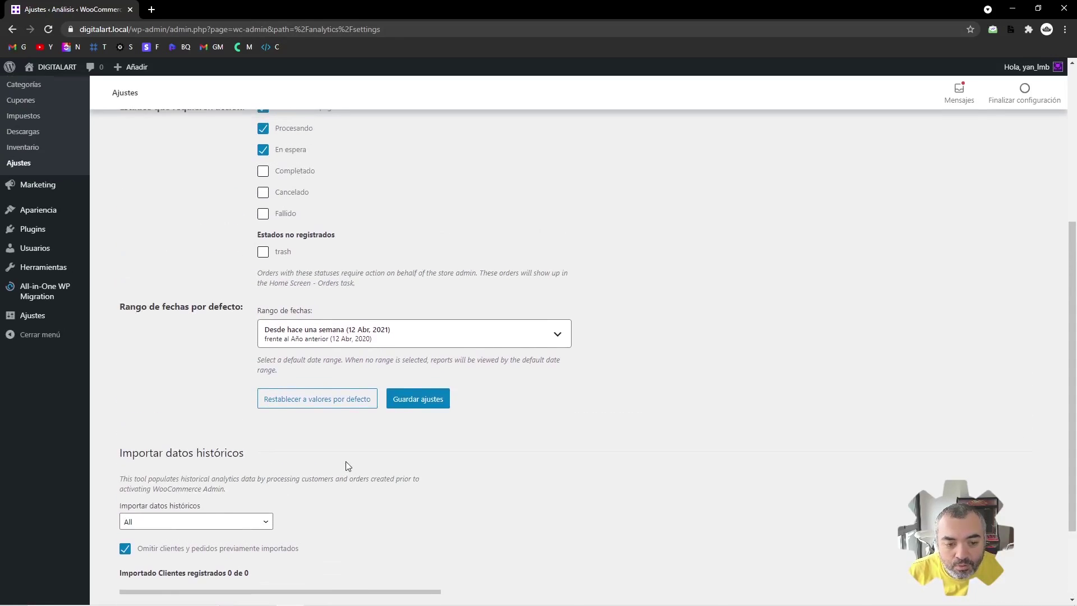
click(422, 463)
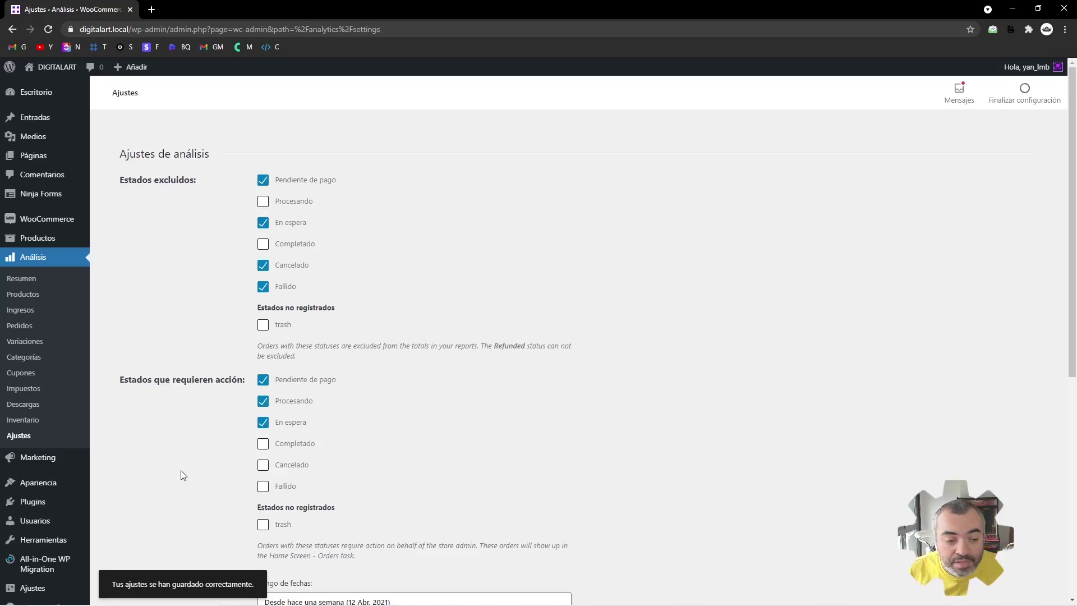
Open the Variaciones report and examine its chart and table for the default date range
click(11, 342)
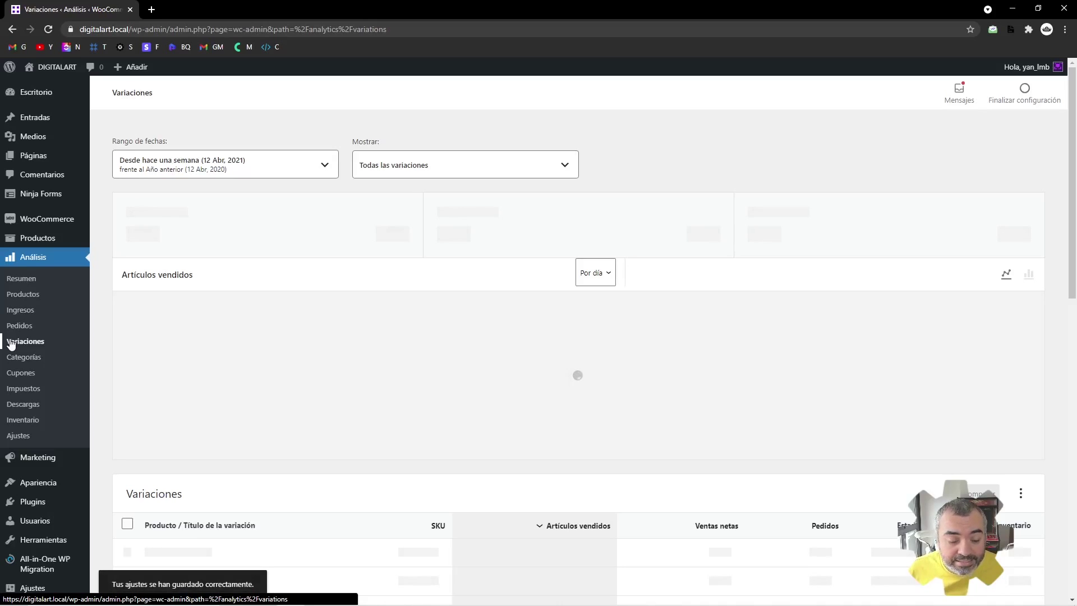
scroll(324, 337, down, 1)
scroll(324, 337, up, 1)
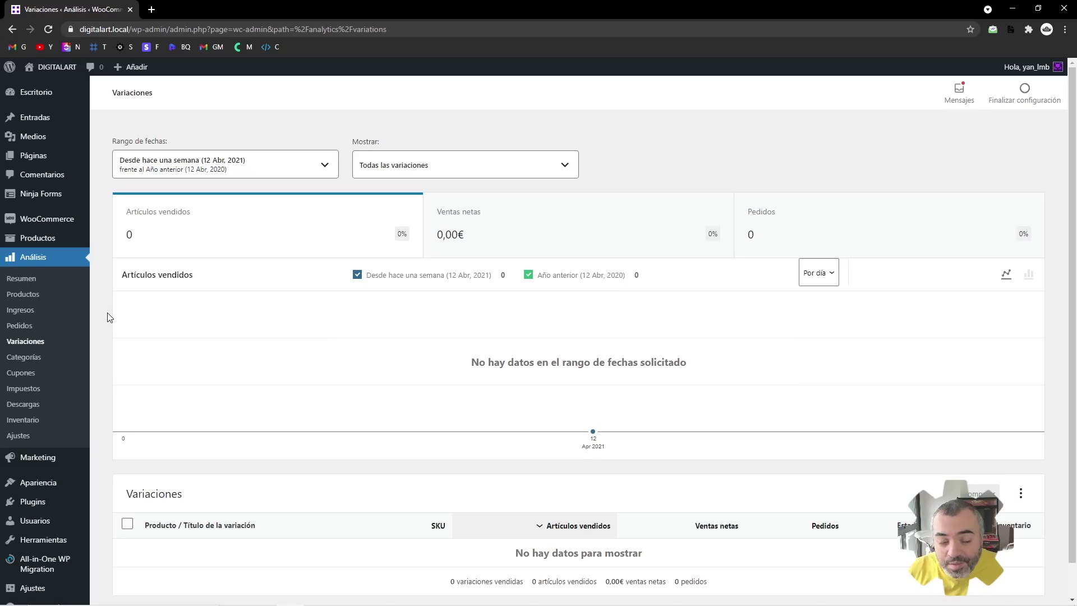
Open the Productos report and examine the items sold on April 12 in the chart and the product table
click(24, 293)
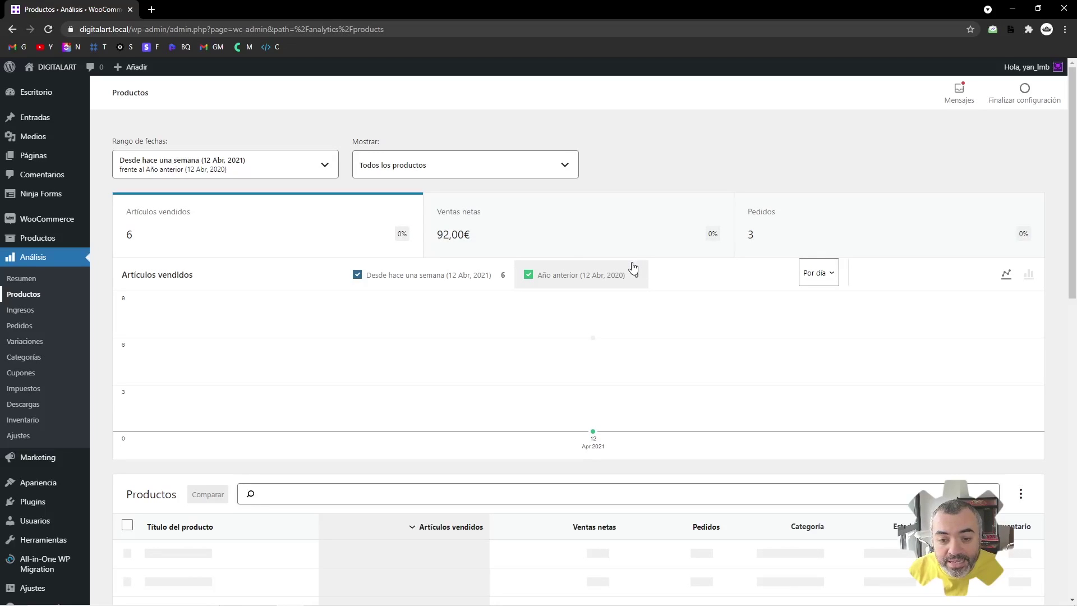
mouse_move(557, 415)
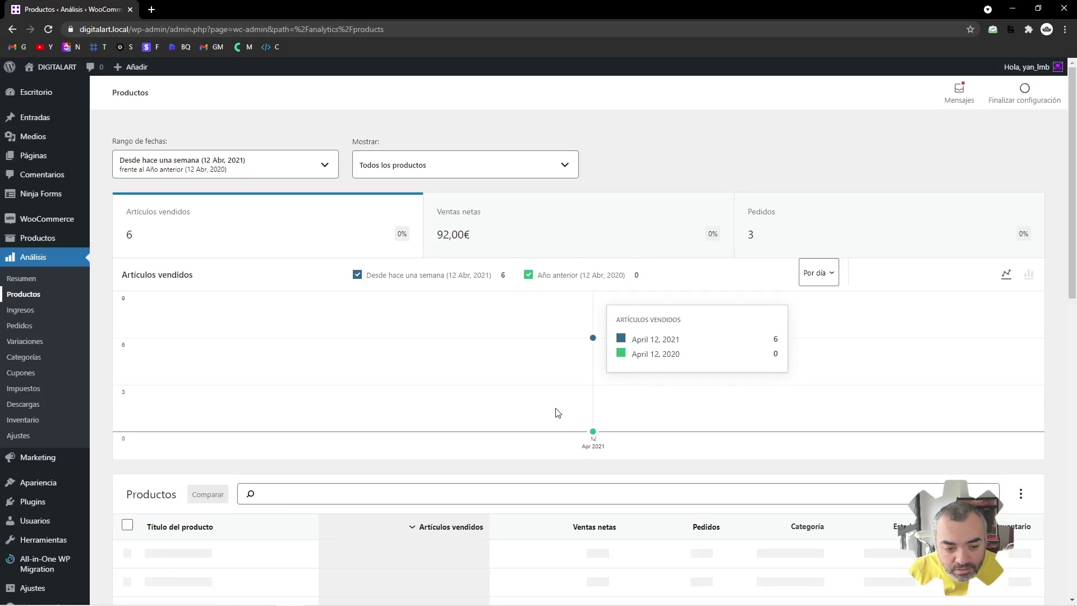
scroll(557, 407, down, 2)
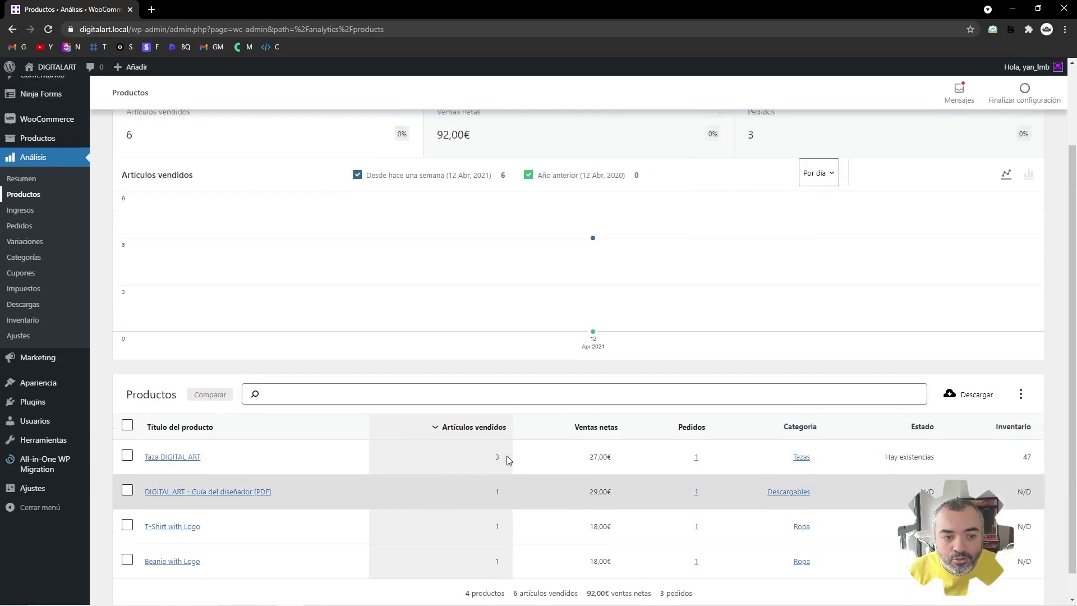
scroll(507, 460, up, 2)
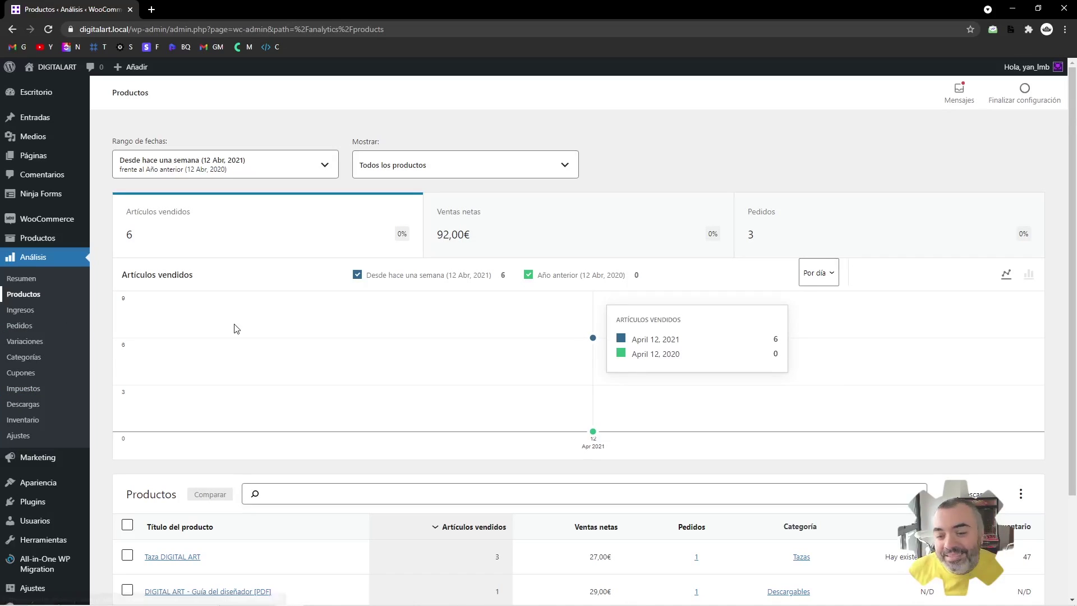
scroll(322, 334, down, 2)
scroll(326, 334, up, 2)
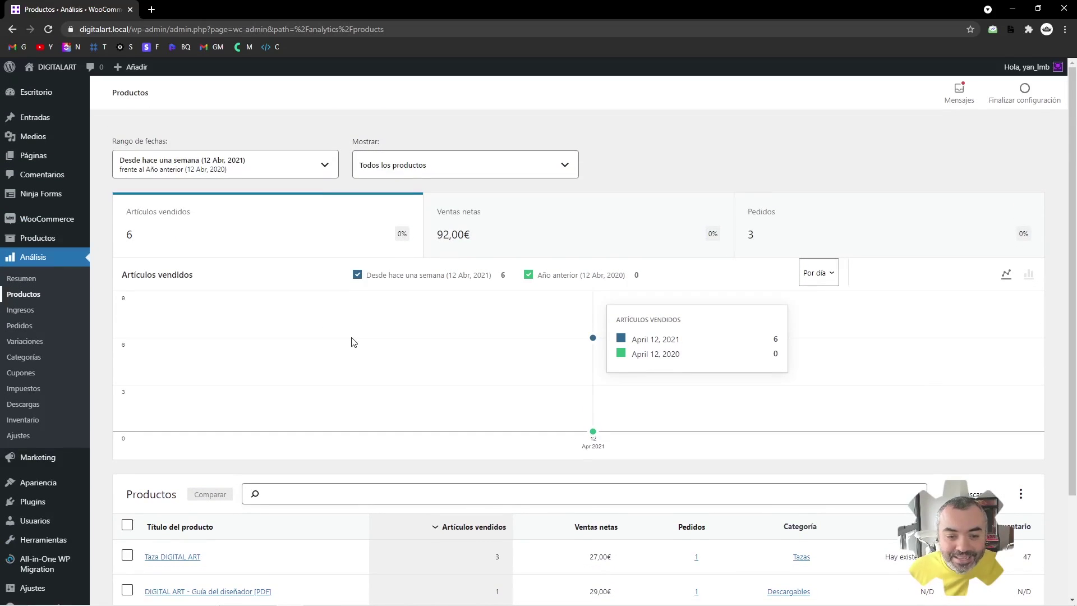